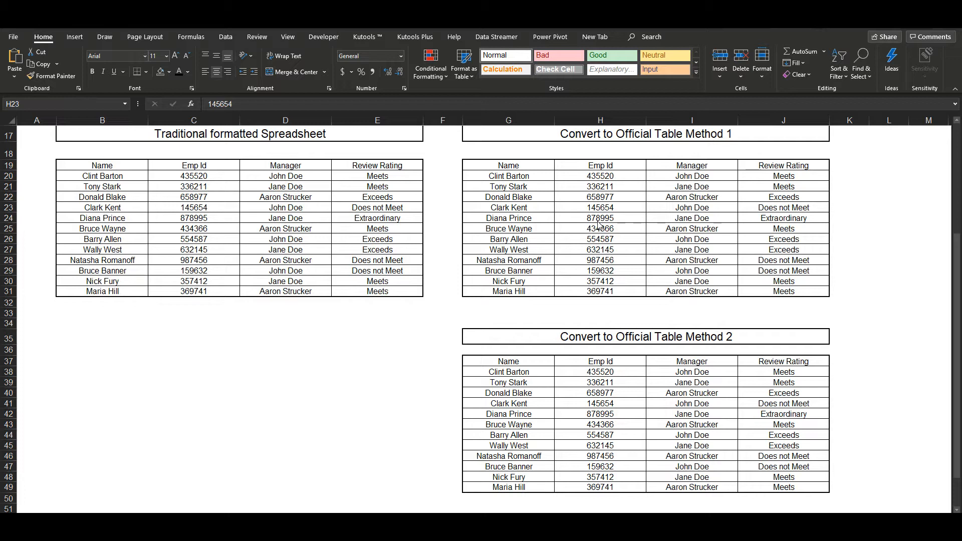
- Convert the data range G19:J31 under "Convert to Official Table Method 1" into a table with headers
{"action": "left_click", "coordinate": [600, 216]}
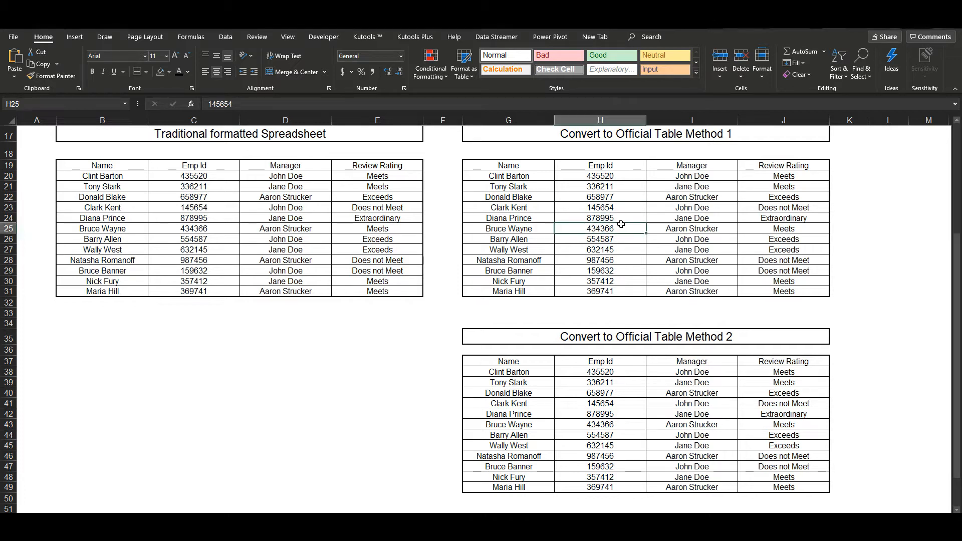
{"action": "left_click", "coordinate": [704, 209]}
{"action": "left_click", "coordinate": [698, 219]}
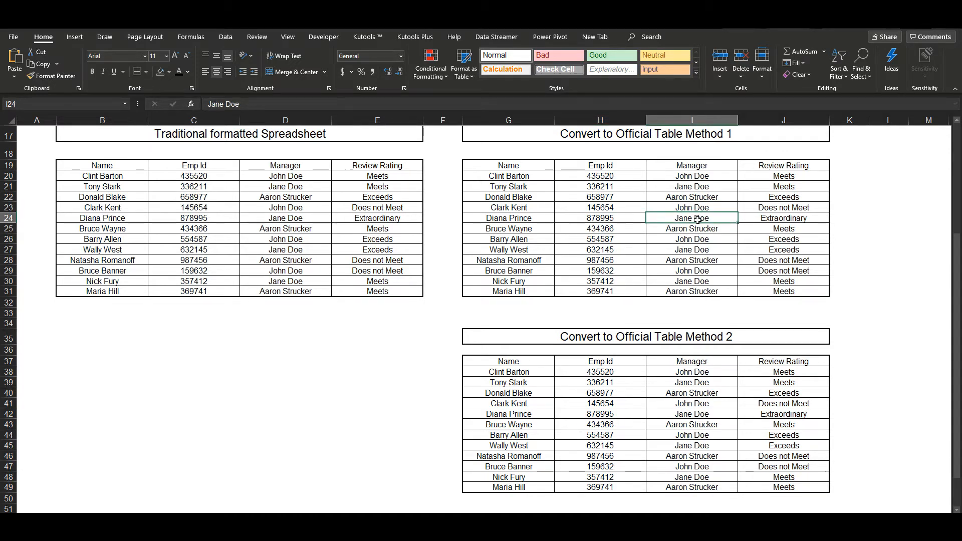
{"action": "key", "text": "ctrl+t"}
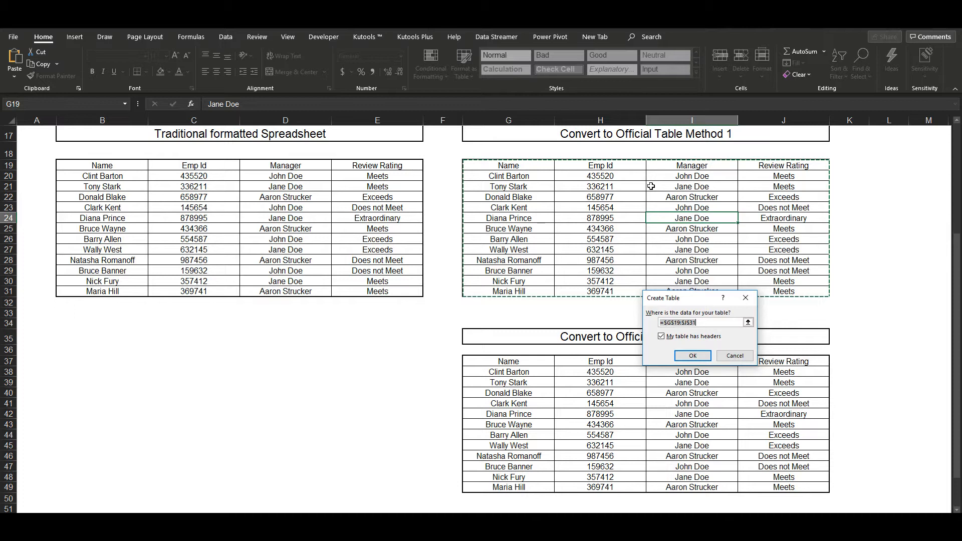
{"action": "key", "text": "Return"}
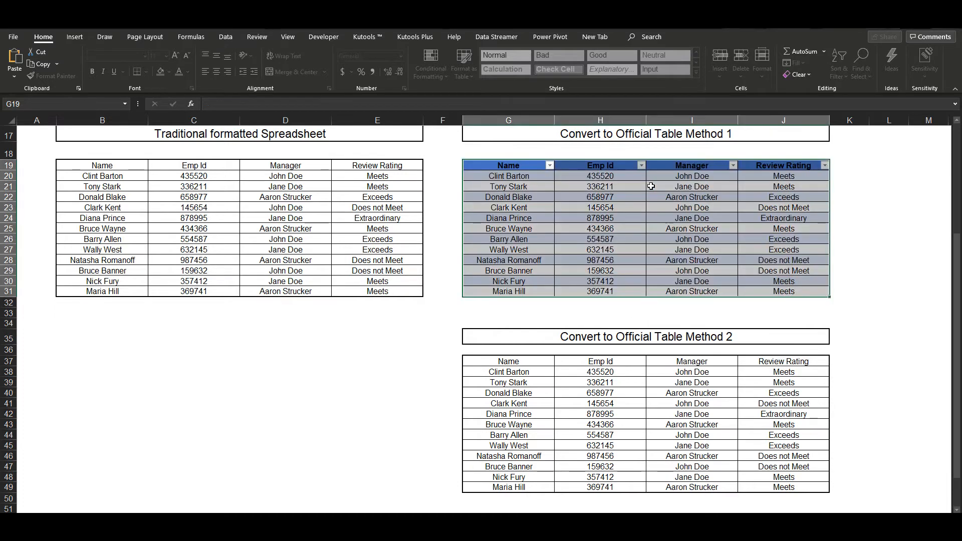
{"action": "left_click", "coordinate": [631, 205]}
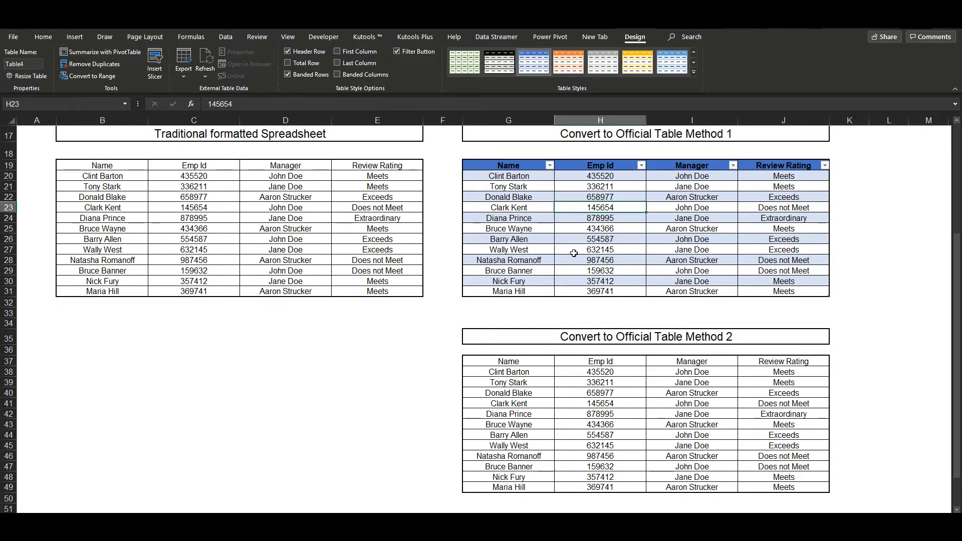
- Select the whole range G37:J49 under "Convert to Official Table Method 2" and convert it into a table with headers
{"action": "left_click", "coordinate": [591, 423]}
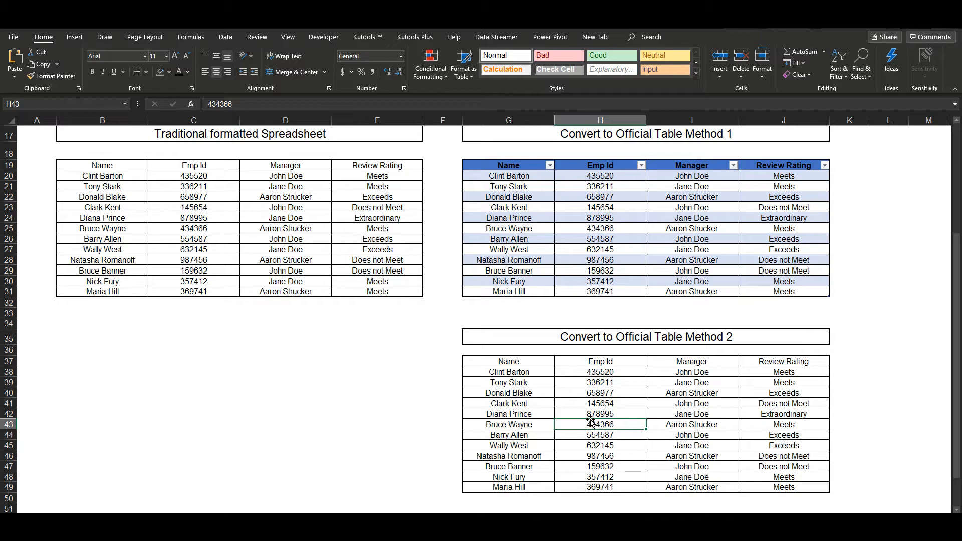
{"action": "left_click", "coordinate": [506, 362]}
{"action": "mouse_move", "coordinate": [510, 366]}
{"action": "left_mouse_down"}
{"action": "mouse_move", "coordinate": [524, 356]}
{"action": "mouse_move", "coordinate": [650, 359]}
{"action": "mouse_move", "coordinate": [737, 392]}
{"action": "mouse_move", "coordinate": [756, 429]}
{"action": "mouse_move", "coordinate": [762, 488]}
{"action": "left_mouse_up"}
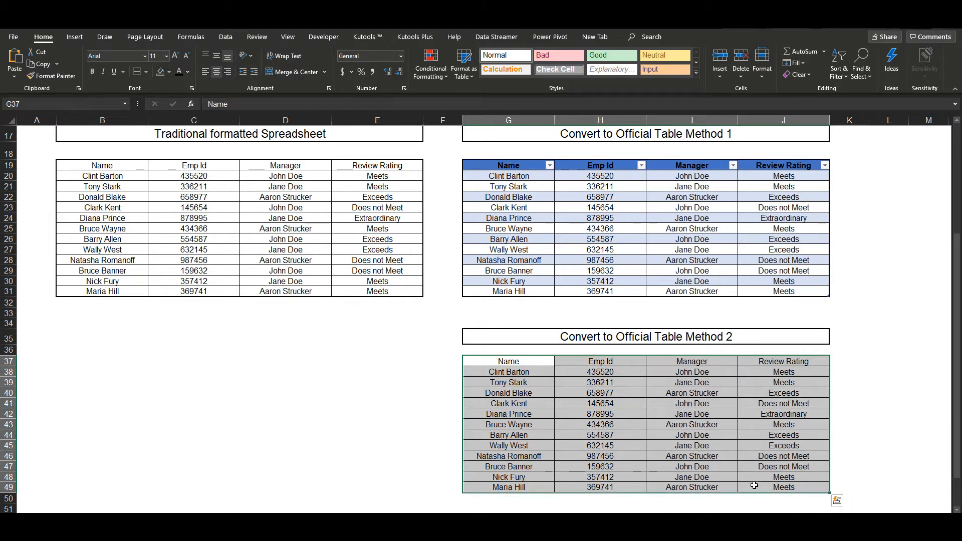
{"action": "key", "text": "ctrl+t"}
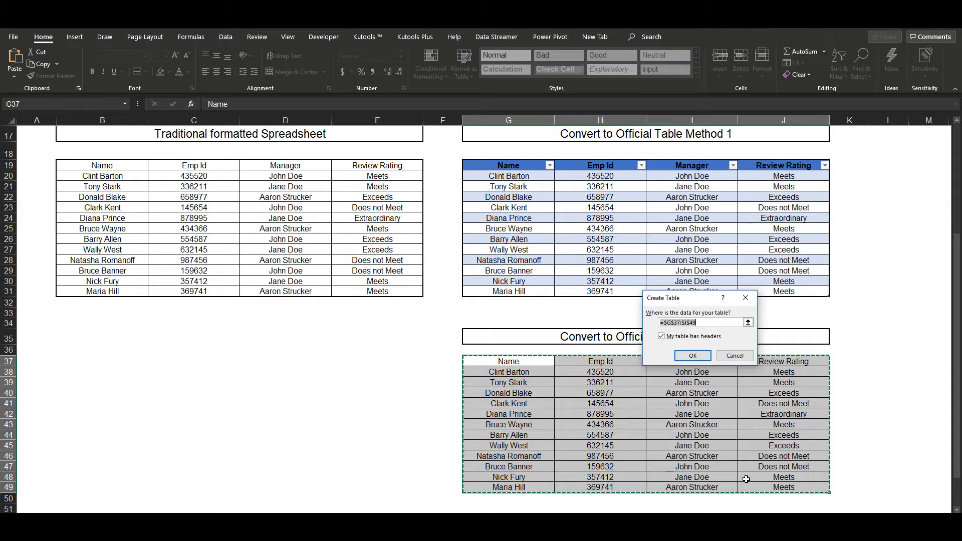
{"action": "left_click", "coordinate": [692, 356]}
{"action": "left_click", "coordinate": [613, 457]}
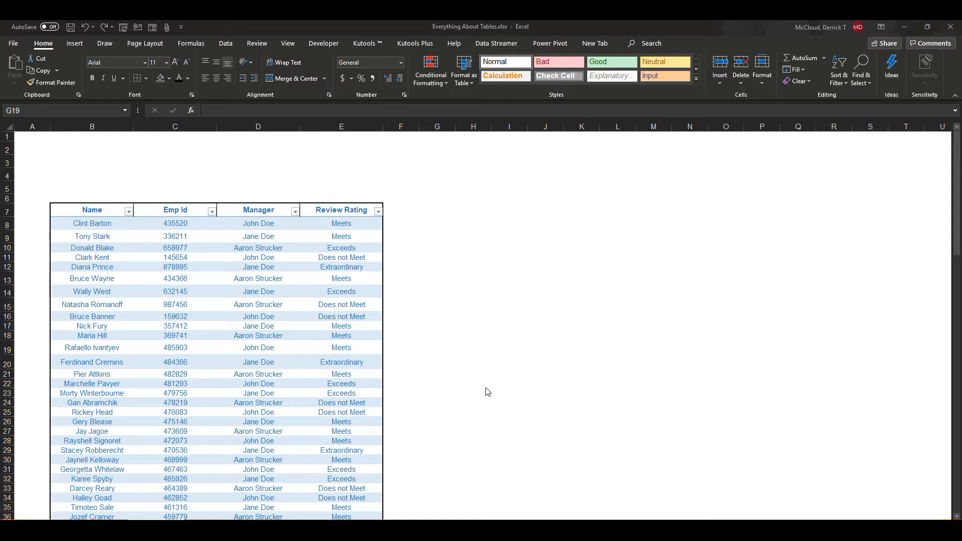
- Apply the "Green, Table Style Medium 7" style to the employee review table
{"action": "left_click", "coordinate": [469, 380]}
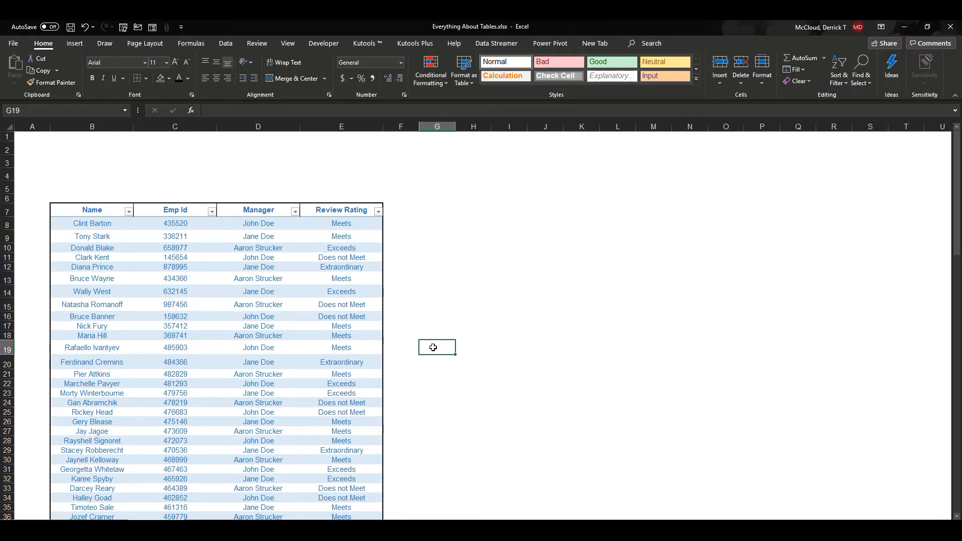
{"action": "left_click", "coordinate": [182, 307]}
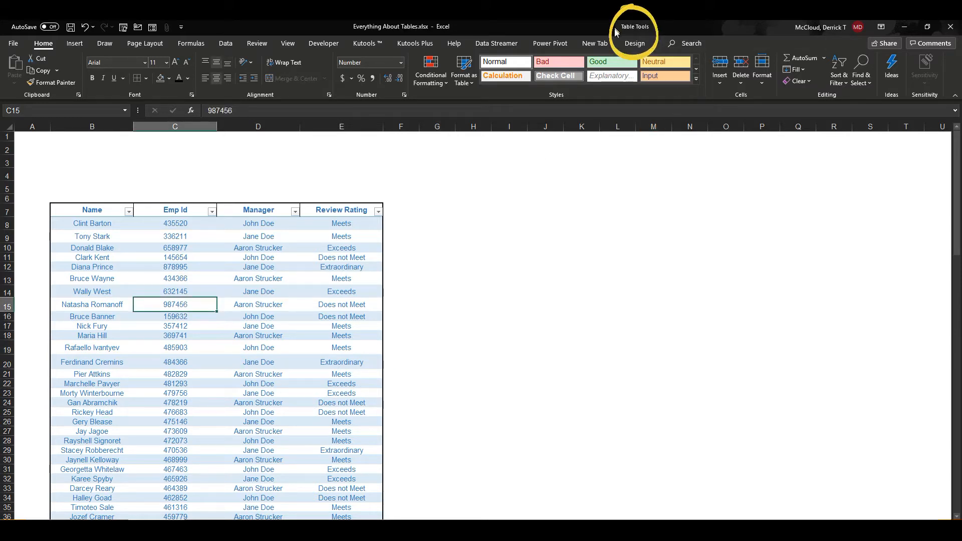
{"action": "left_click", "coordinate": [634, 44]}
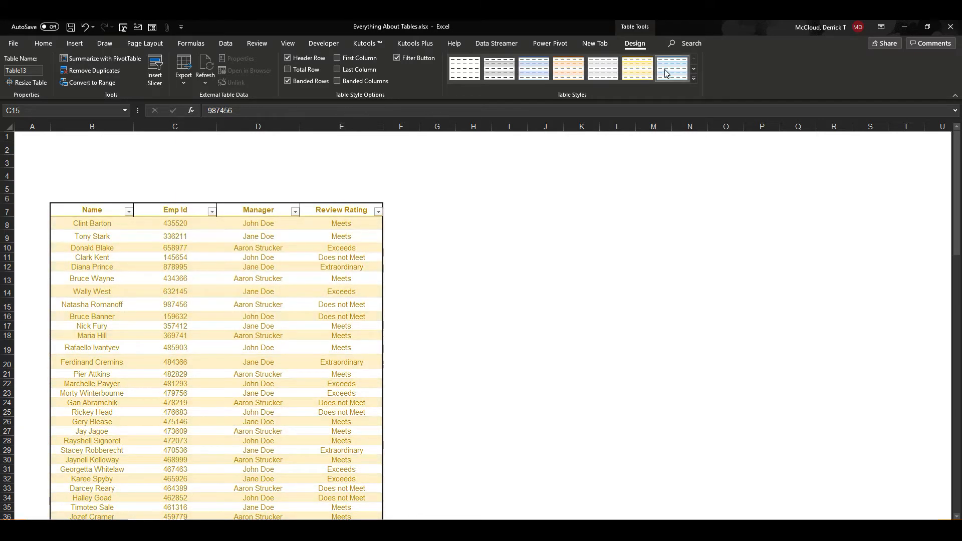
{"action": "left_click", "coordinate": [694, 71]}
{"action": "left_click", "coordinate": [694, 70]}
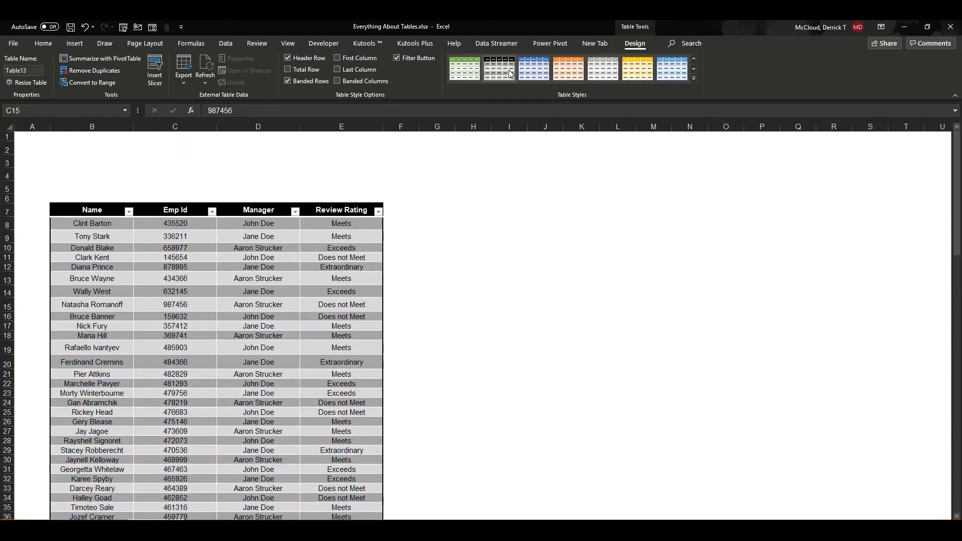
{"action": "left_click", "coordinate": [464, 74]}
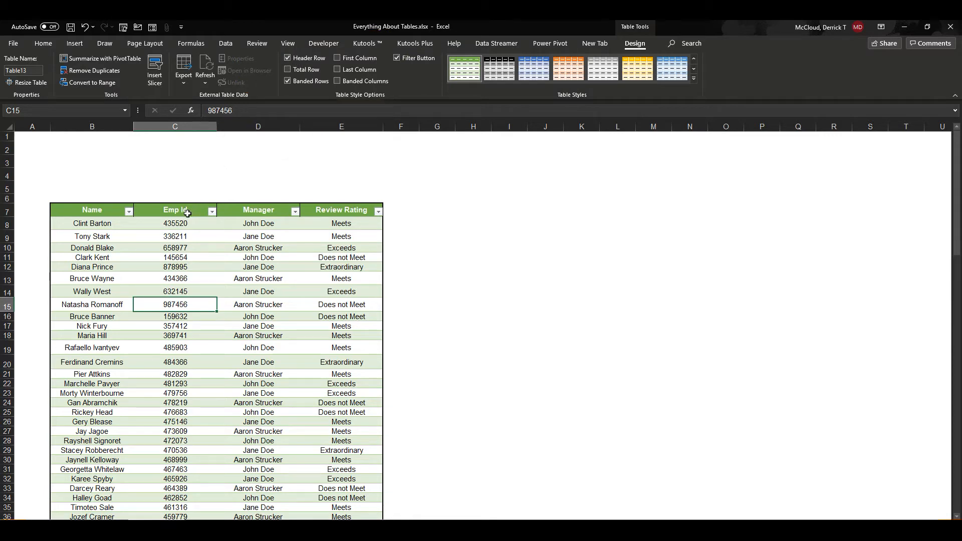
- Turn the table's header row off and on again, and do the same with its banded rows
{"action": "left_click", "coordinate": [287, 58]}
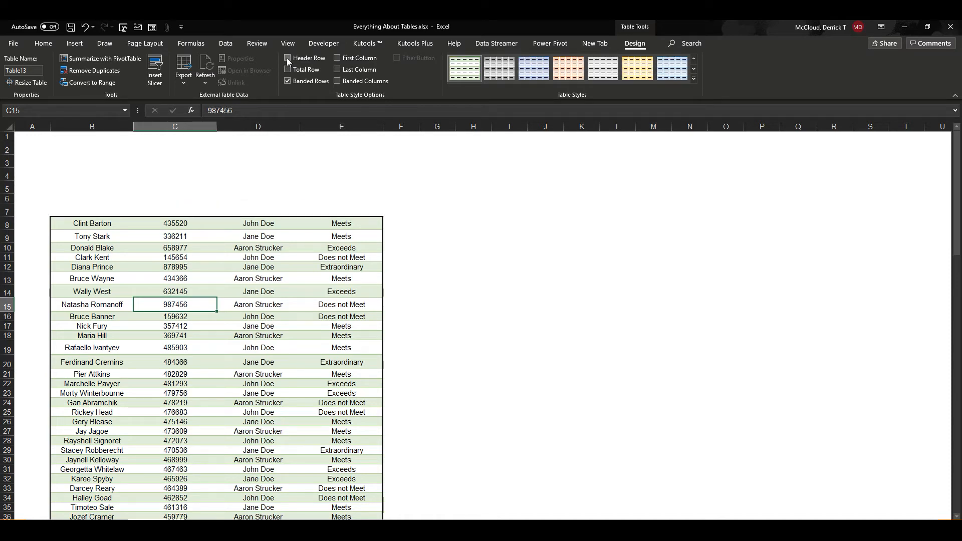
{"action": "left_click", "coordinate": [289, 60]}
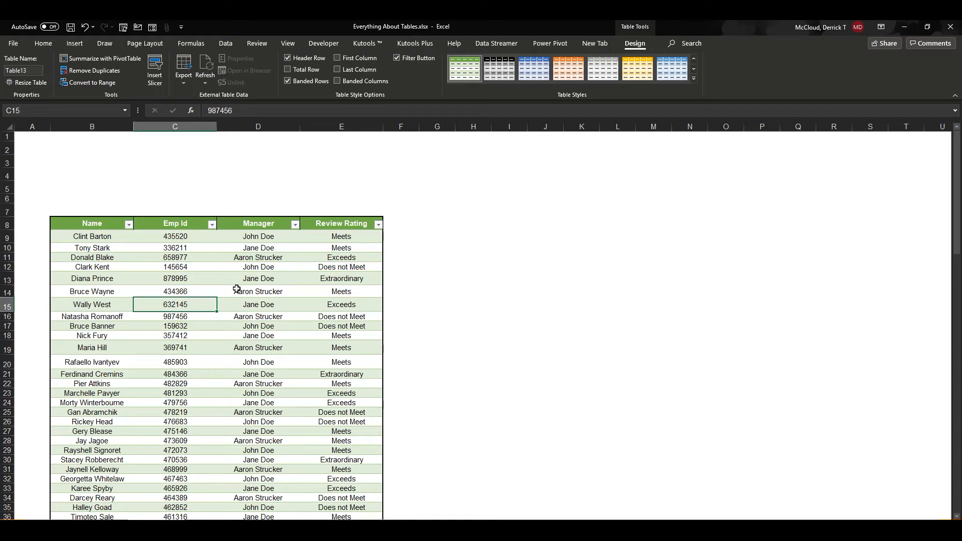
{"action": "left_click", "coordinate": [285, 82]}
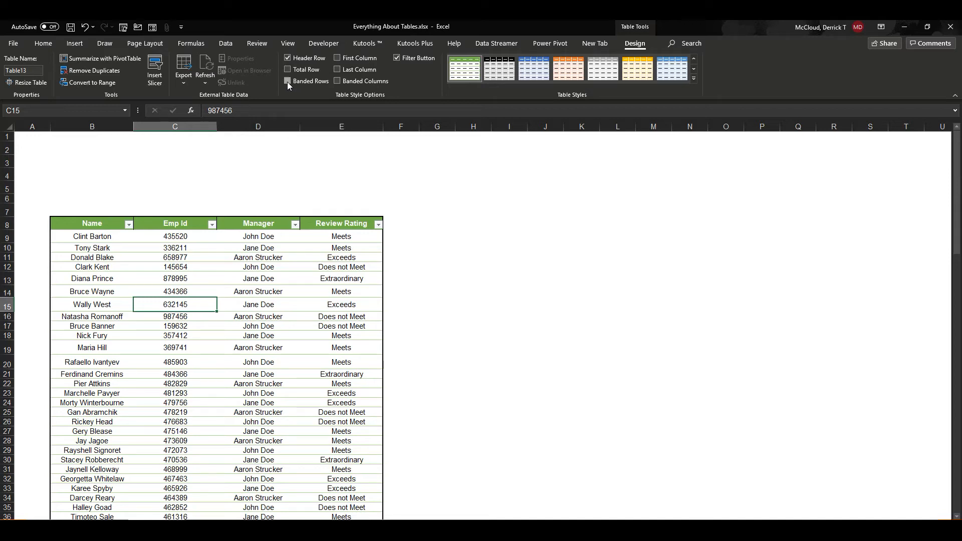
{"action": "left_click", "coordinate": [287, 82]}
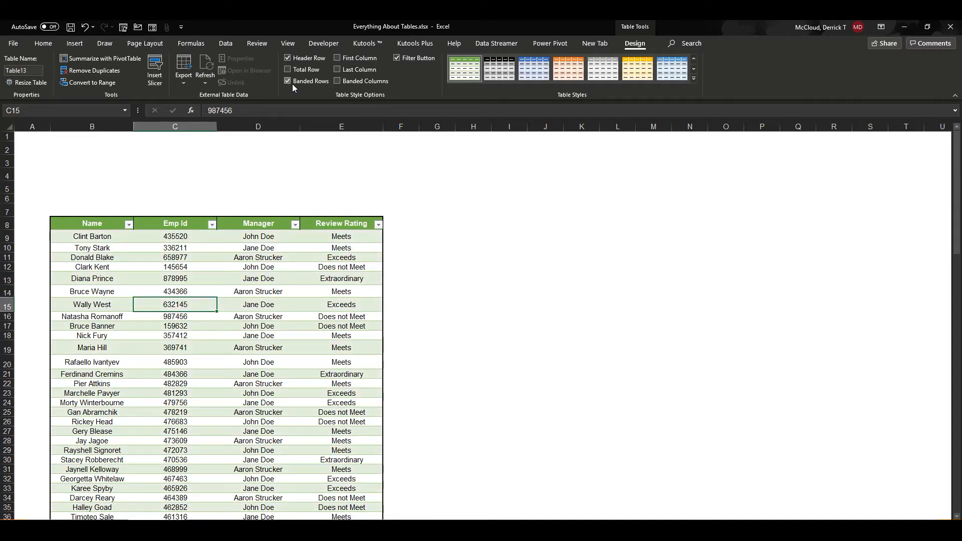
- Try out the First Column, Last Column and Banded Columns style options on the table, switching each one off again
{"action": "left_click", "coordinate": [337, 58]}
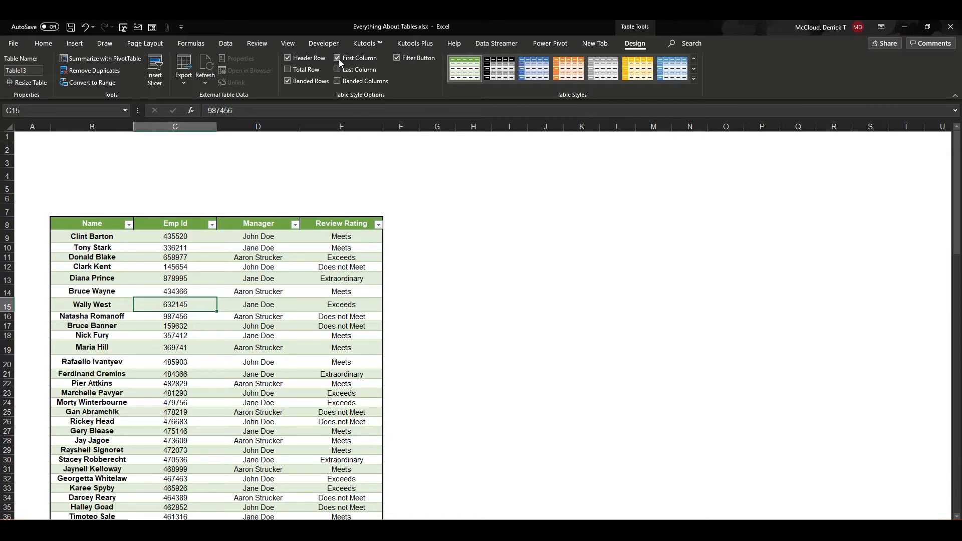
{"action": "left_click", "coordinate": [337, 69]}
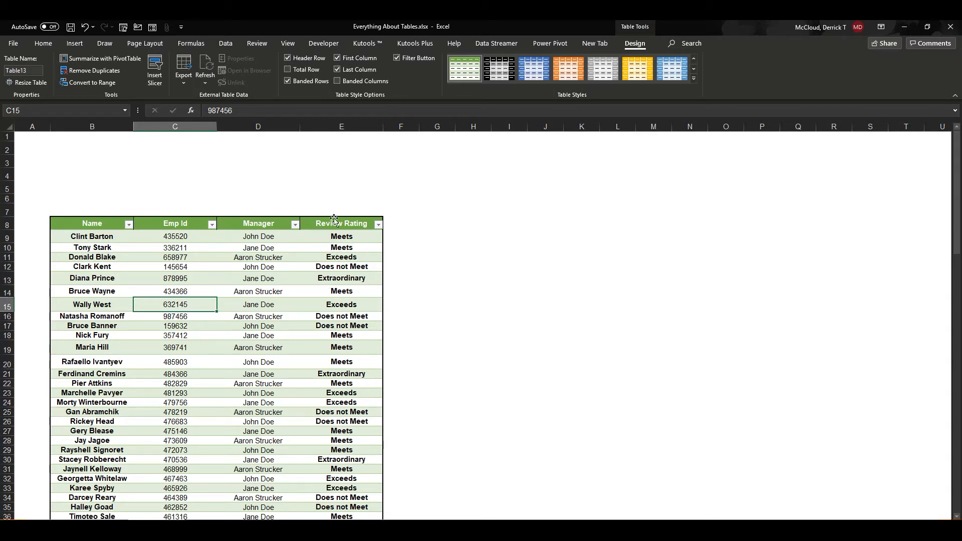
{"action": "left_click", "coordinate": [337, 69]}
{"action": "left_click", "coordinate": [337, 58]}
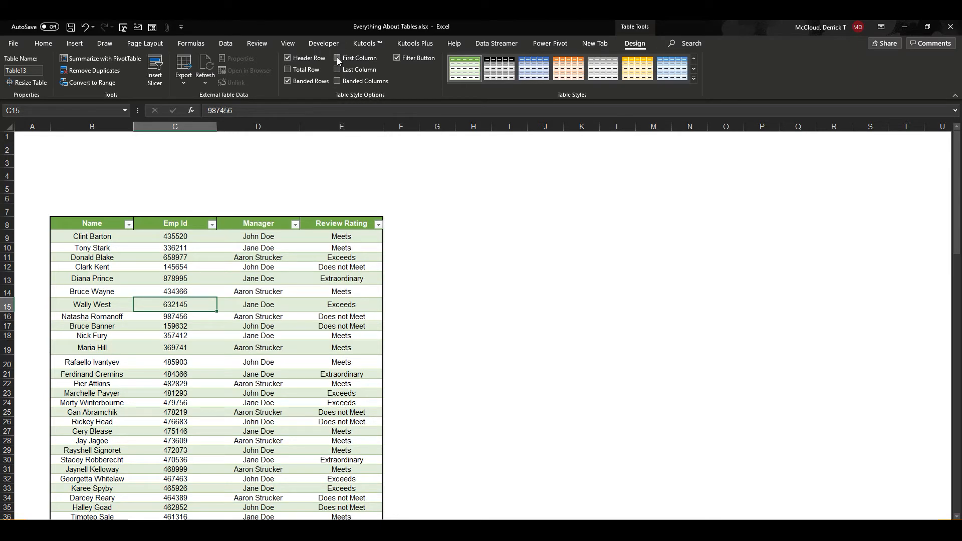
{"action": "left_click", "coordinate": [338, 82]}
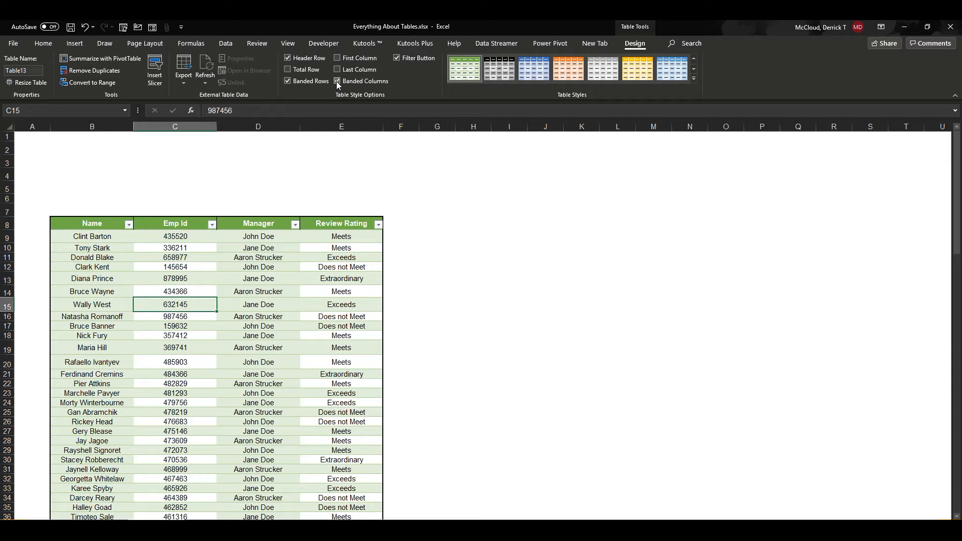
{"action": "left_click", "coordinate": [337, 81]}
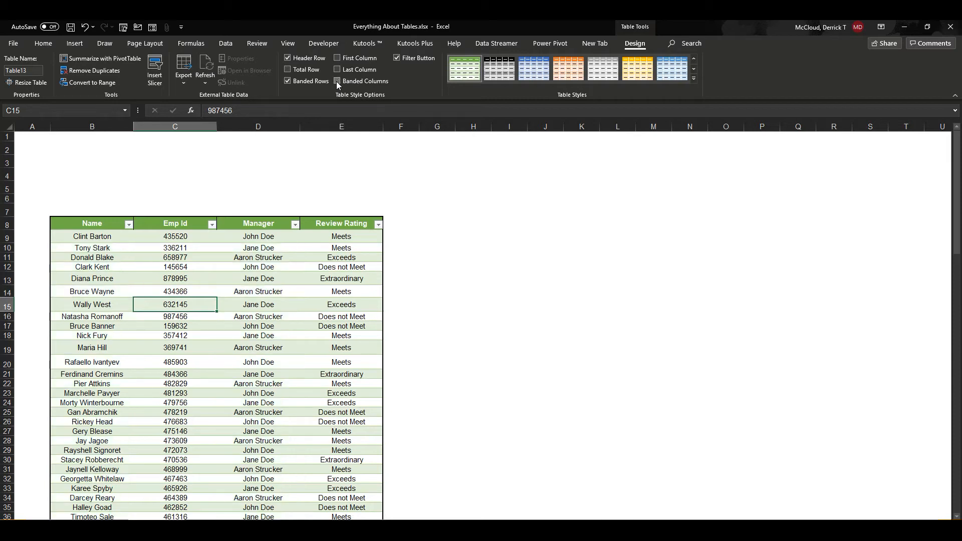
- Add a total row to the table and set the Manager column's total to Count
{"action": "left_click", "coordinate": [304, 69]}
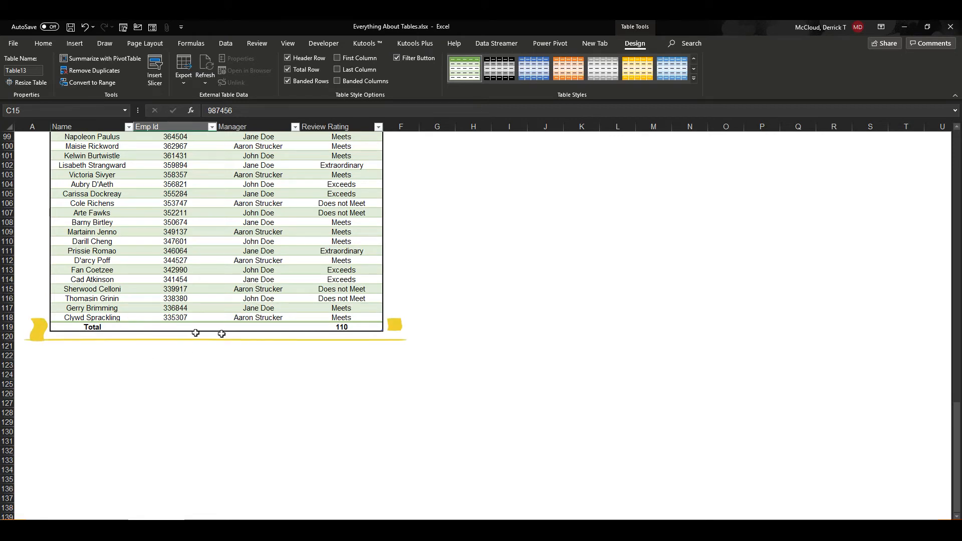
{"action": "left_click", "coordinate": [357, 327]}
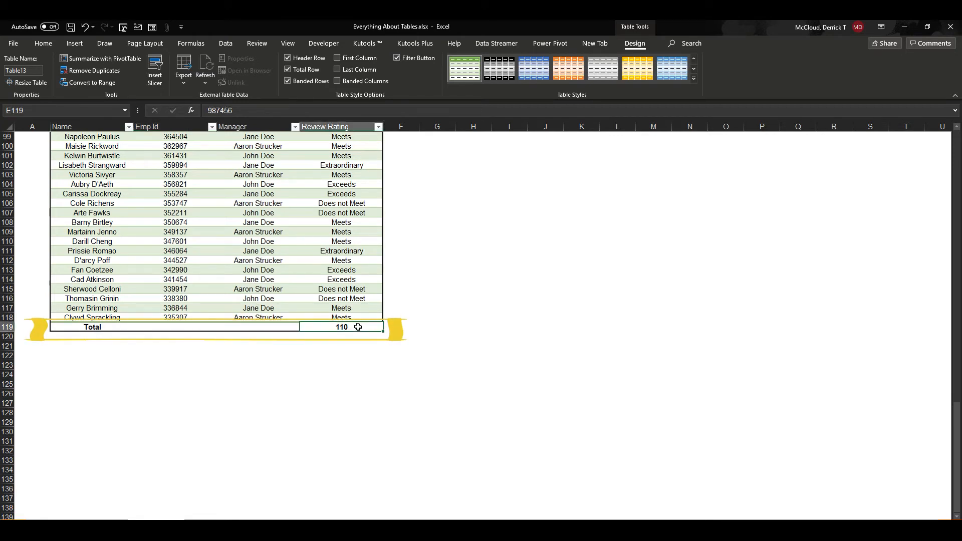
{"action": "left_click", "coordinate": [280, 325]}
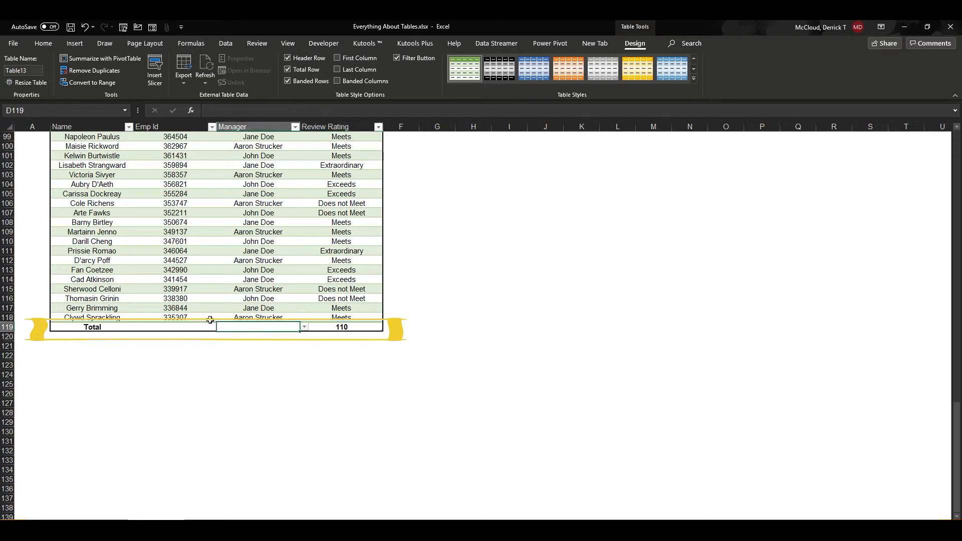
{"action": "left_click", "coordinate": [195, 327]}
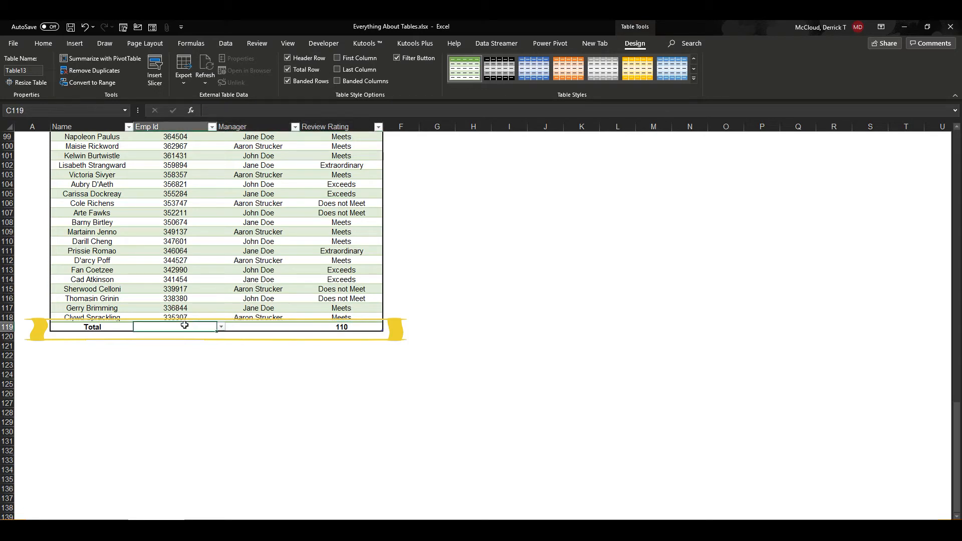
{"action": "left_click", "coordinate": [246, 327]}
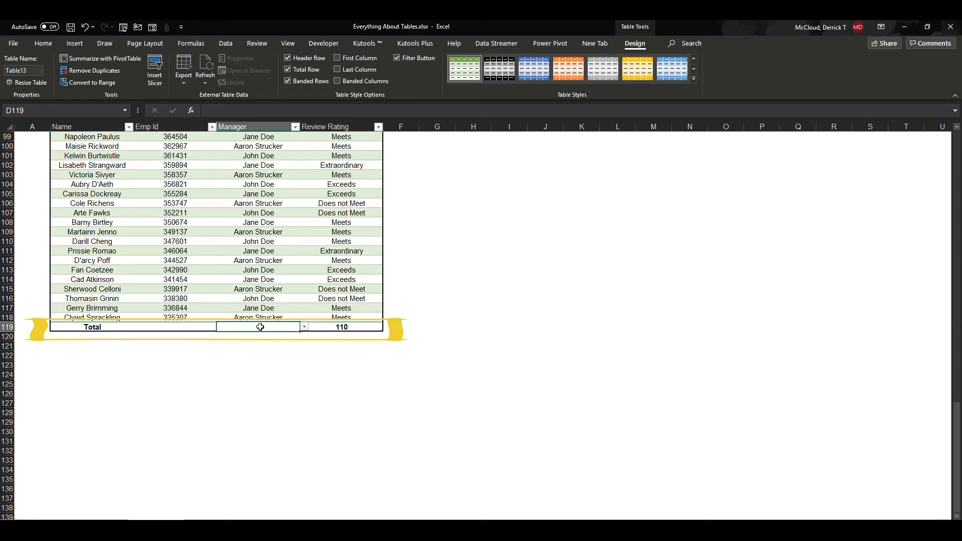
{"action": "left_click", "coordinate": [304, 328]}
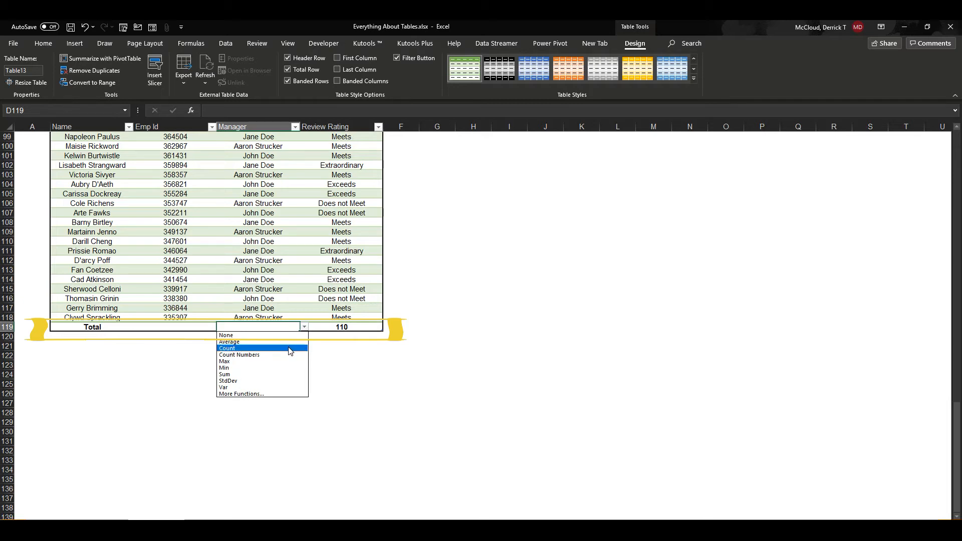
{"action": "left_click", "coordinate": [290, 348]}
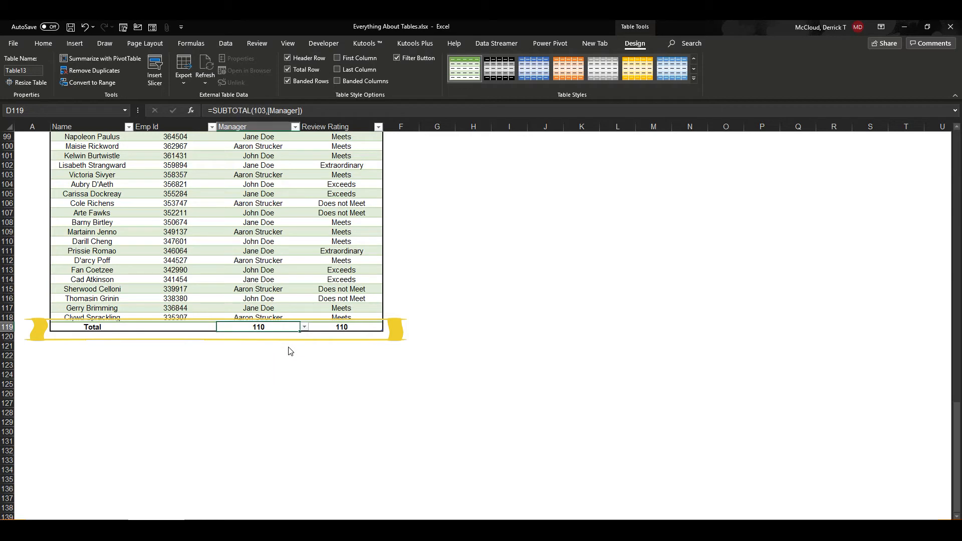
- Set the Emp Id column's total to Average in the total row
{"action": "left_click", "coordinate": [182, 328]}
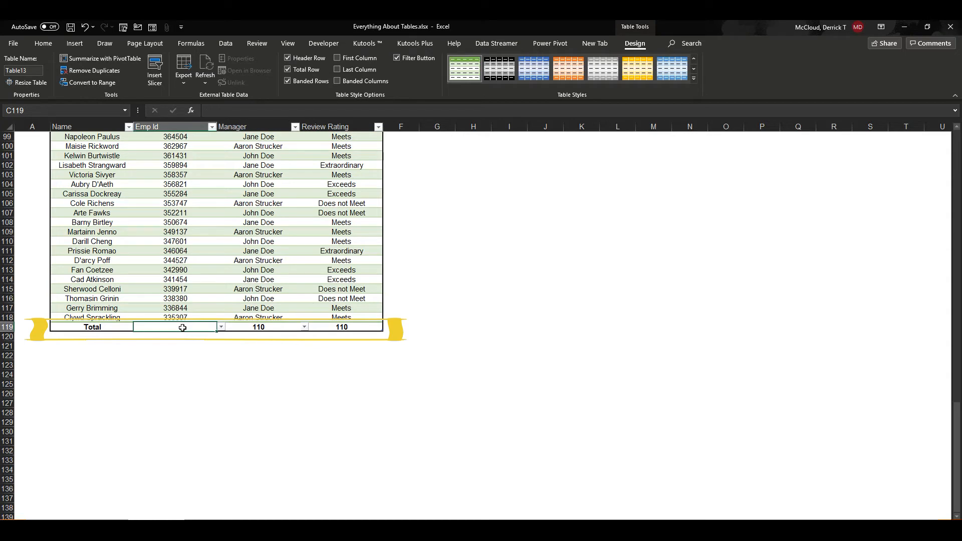
{"action": "left_click", "coordinate": [221, 327]}
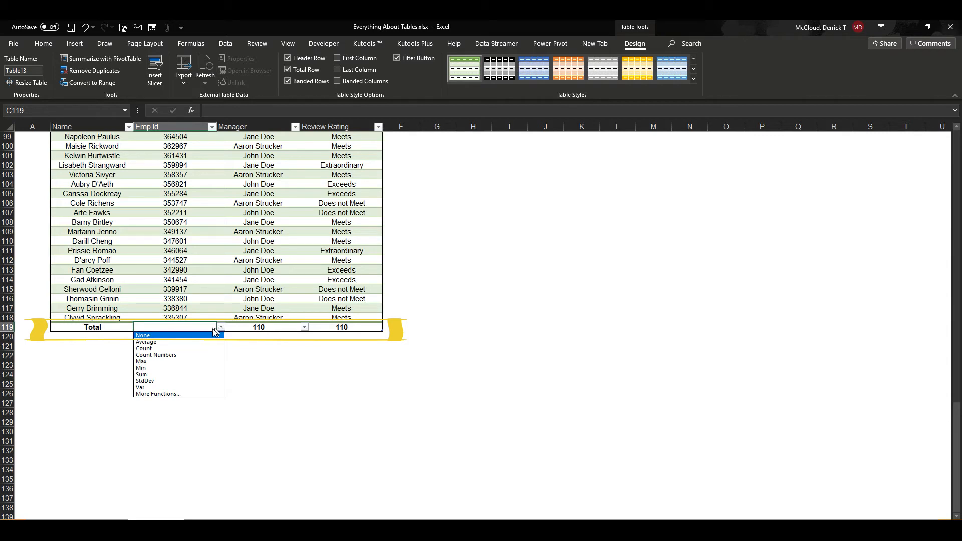
{"action": "left_click", "coordinate": [196, 342]}
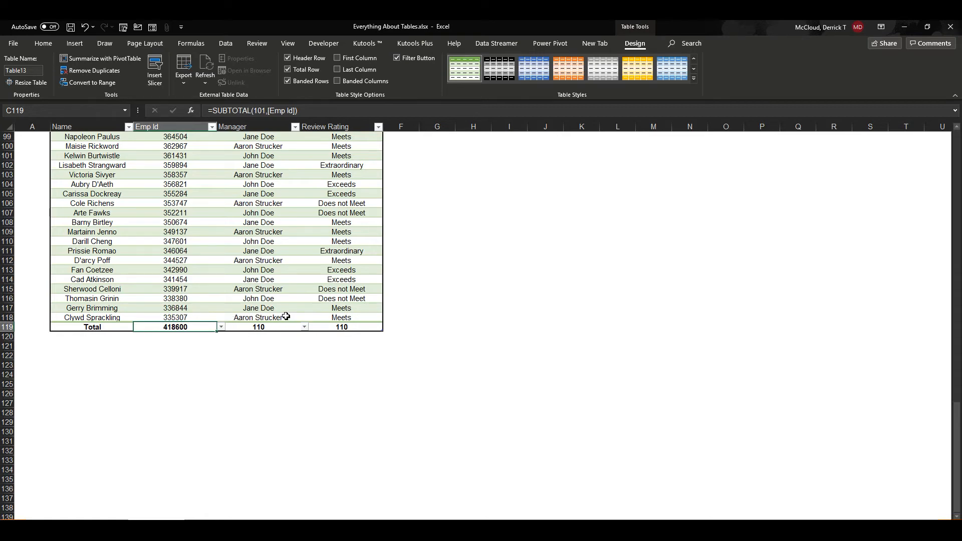
- Filter the Manager column to only the second manager in the list and check the total row
{"action": "scroll", "coordinate": [281, 311], "scroll_direction": "up", "scroll_amount": 20}
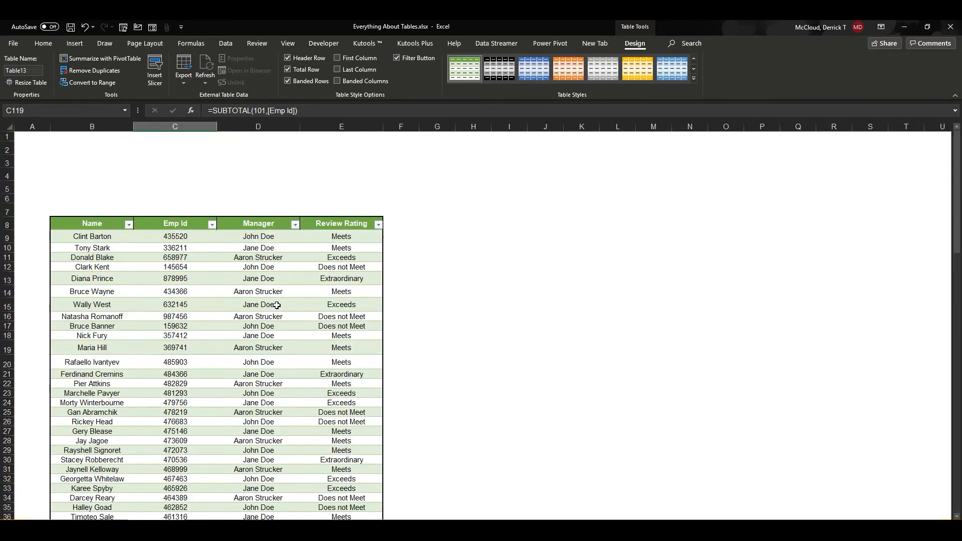
{"action": "left_click", "coordinate": [295, 224]}
{"action": "left_click", "coordinate": [207, 329]}
{"action": "left_click", "coordinate": [211, 348]}
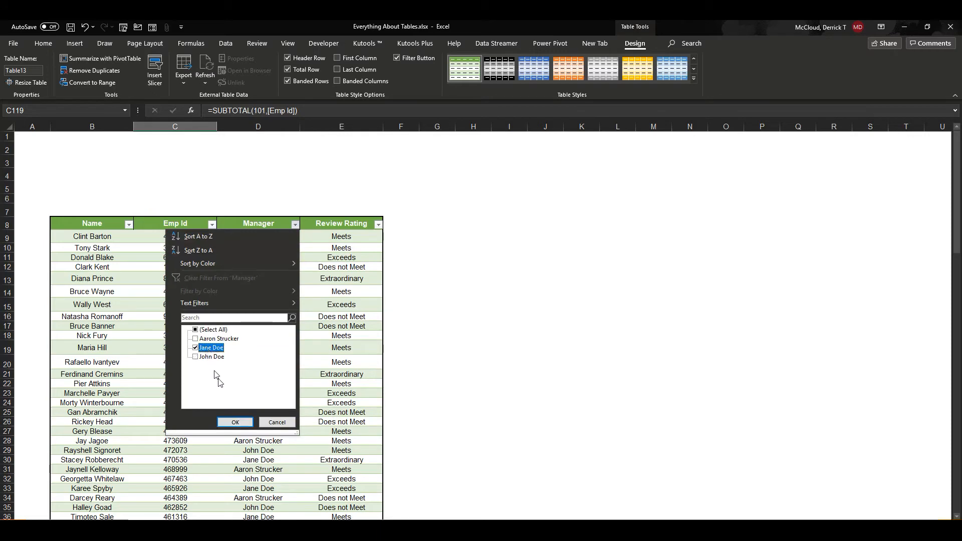
{"action": "left_click", "coordinate": [235, 422]}
{"action": "scroll", "coordinate": [423, 386], "scroll_direction": "down", "scroll_amount": 20}
{"action": "scroll", "coordinate": [422, 387], "scroll_direction": "up", "scroll_amount": 20}
{"action": "scroll", "coordinate": [422, 387], "scroll_direction": "down", "scroll_amount": 13}
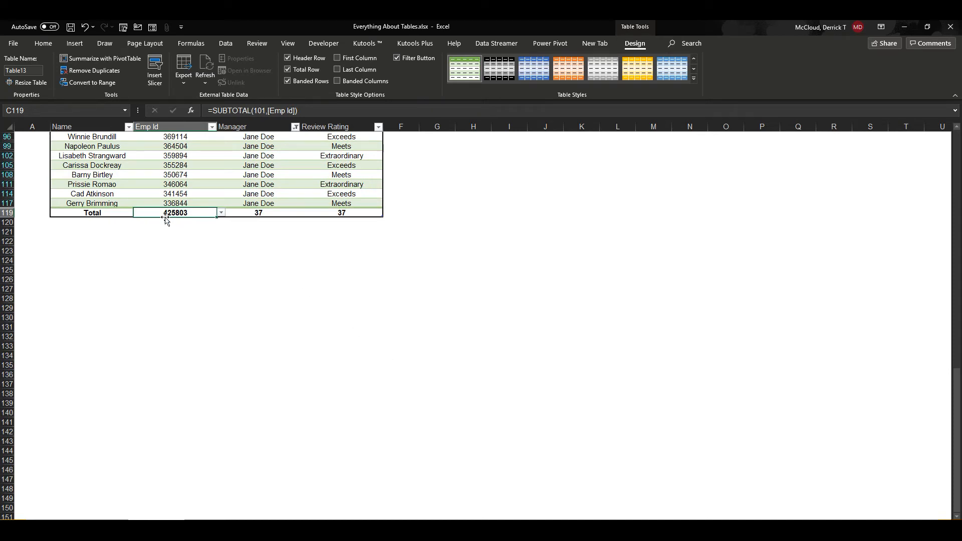
- Show all managers again in the table's Manager filter
{"action": "left_click_drag", "start_coordinate": [957, 391], "coordinate": [3, 136]}
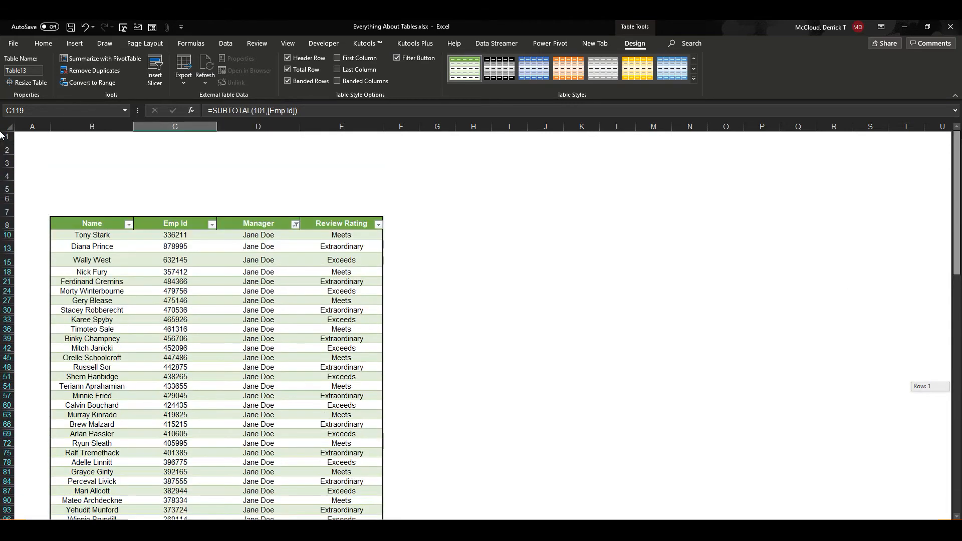
{"action": "left_click", "coordinate": [295, 225]}
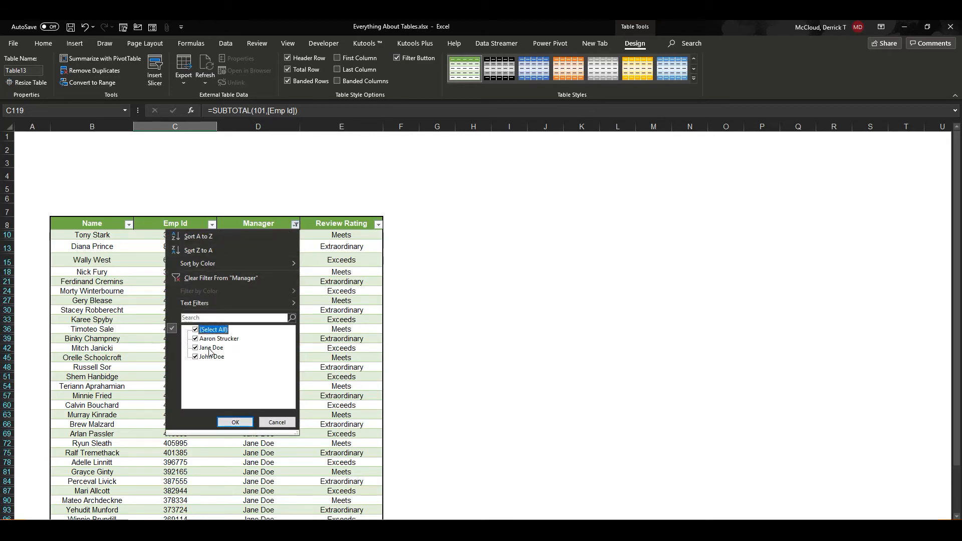
{"action": "left_click", "coordinate": [233, 422]}
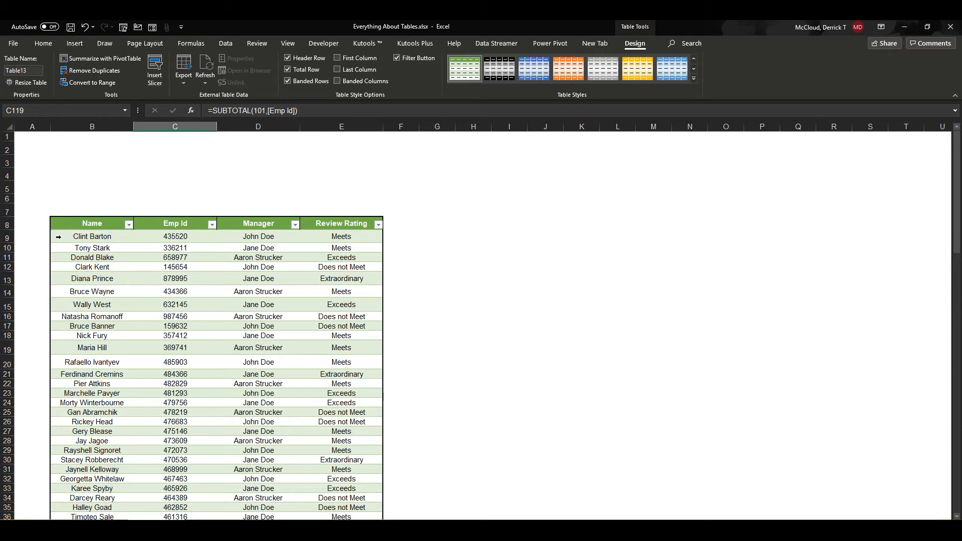
- Try out selecting the table's rows 9 and 11 and the whole Name column's data
{"action": "left_click", "coordinate": [58, 236]}
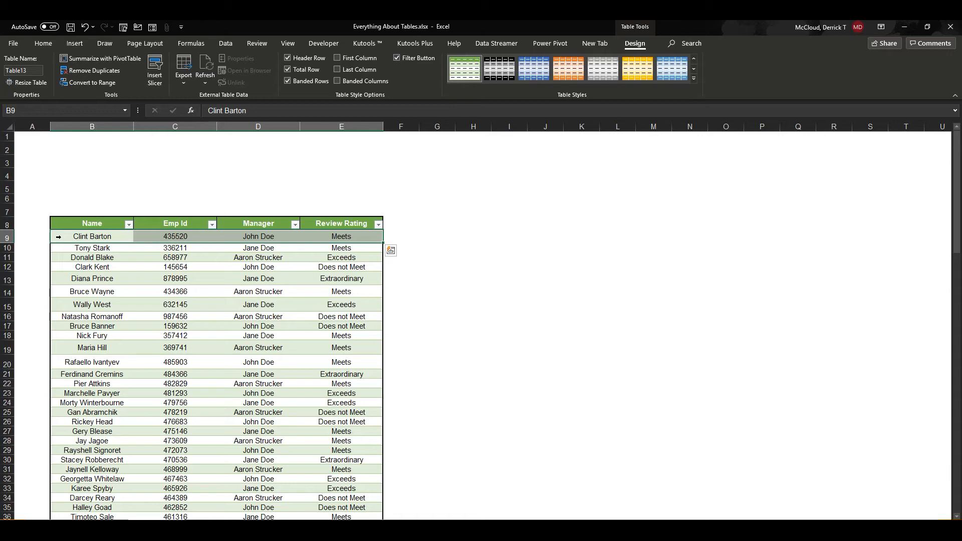
{"action": "left_click", "coordinate": [59, 257]}
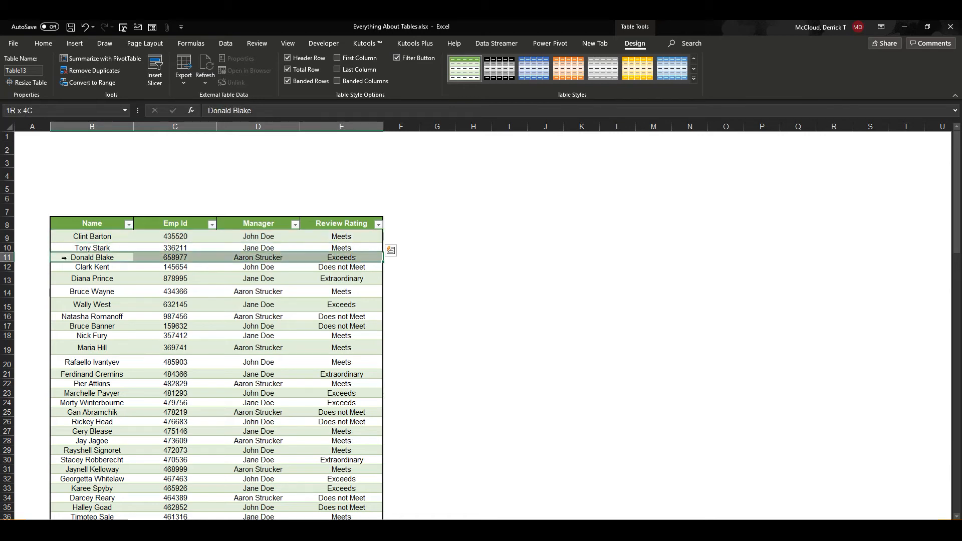
{"action": "left_click", "coordinate": [105, 280]}
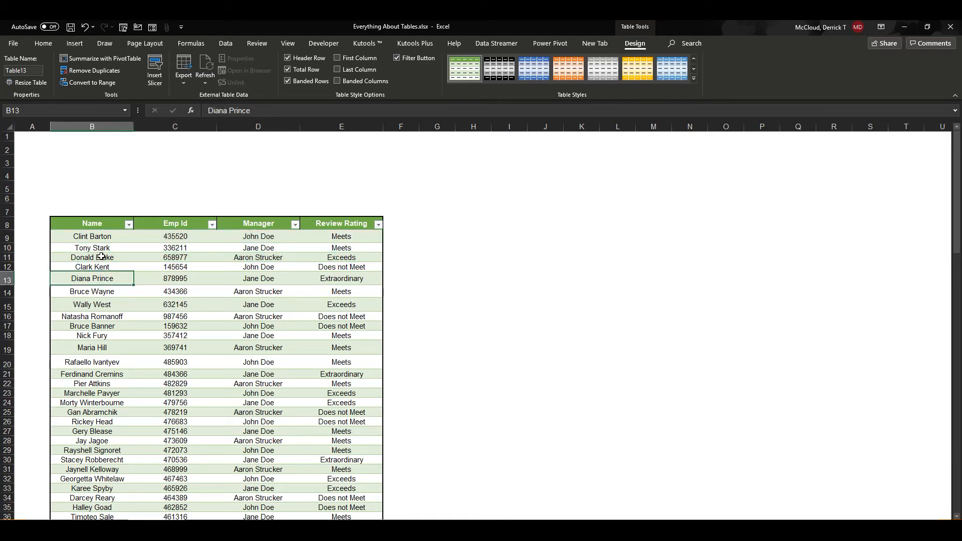
{"action": "left_click", "coordinate": [106, 218]}
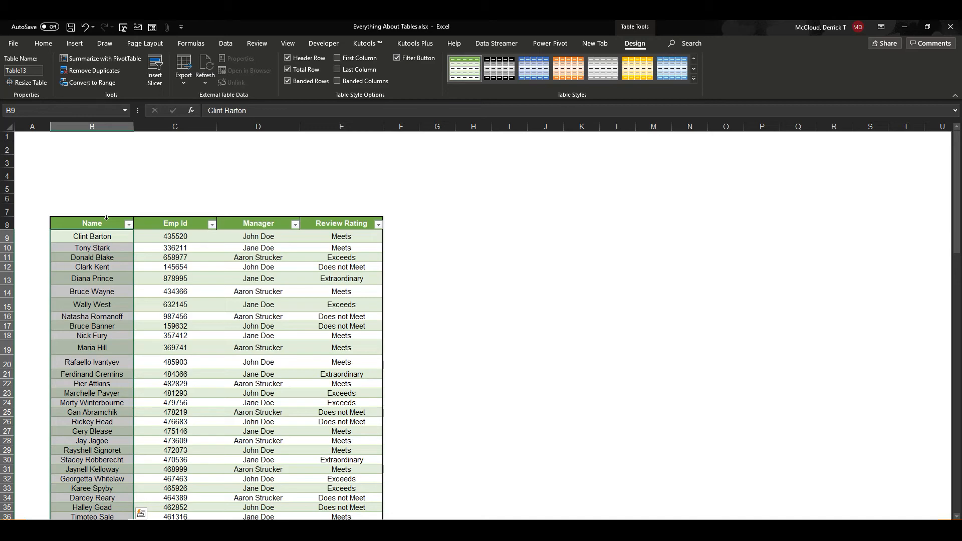
{"action": "left_click", "coordinate": [125, 258]}
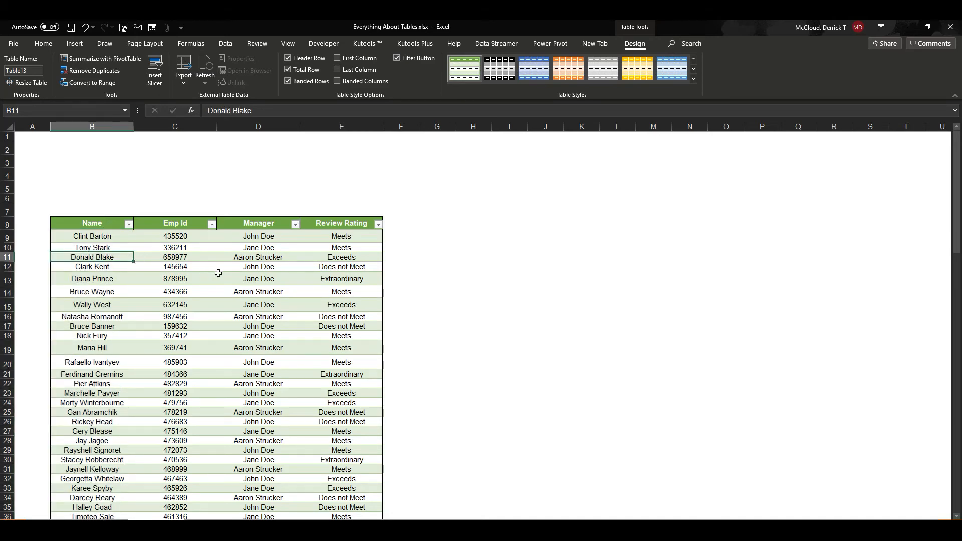
- Remove the total row from the end of the employee review table
{"action": "scroll", "coordinate": [220, 273], "scroll_direction": "down", "scroll_amount": 12}
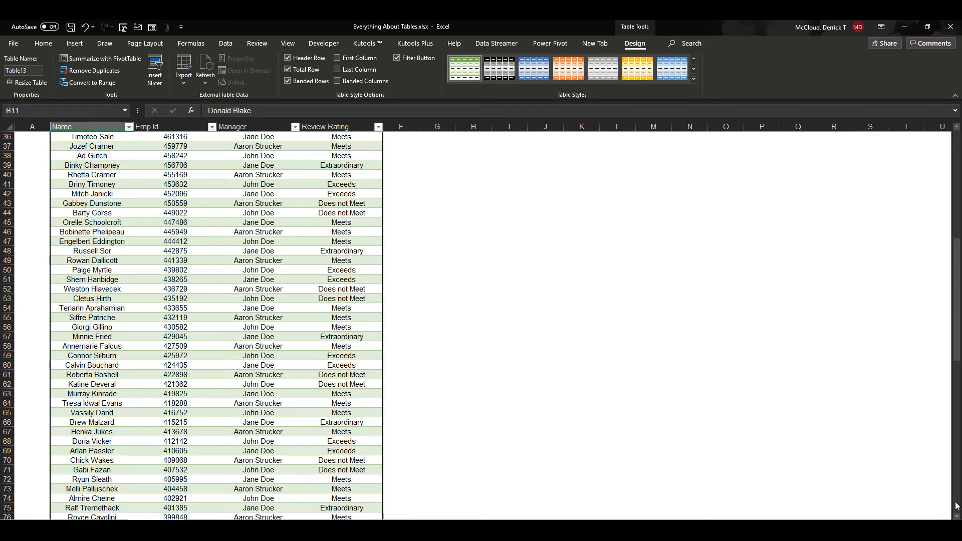
{"action": "left_click_drag", "start_coordinate": [957, 514], "coordinate": [957, 515]}
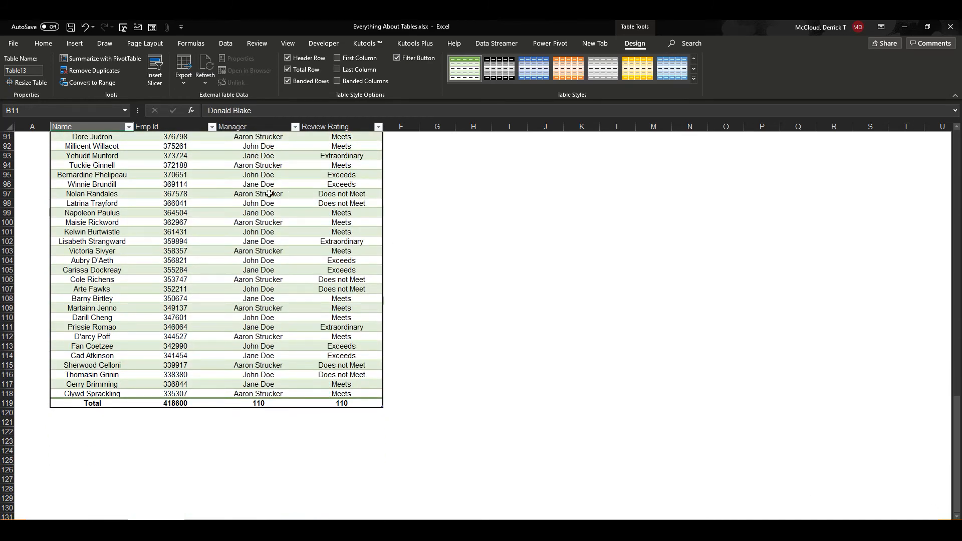
{"action": "left_click", "coordinate": [288, 69]}
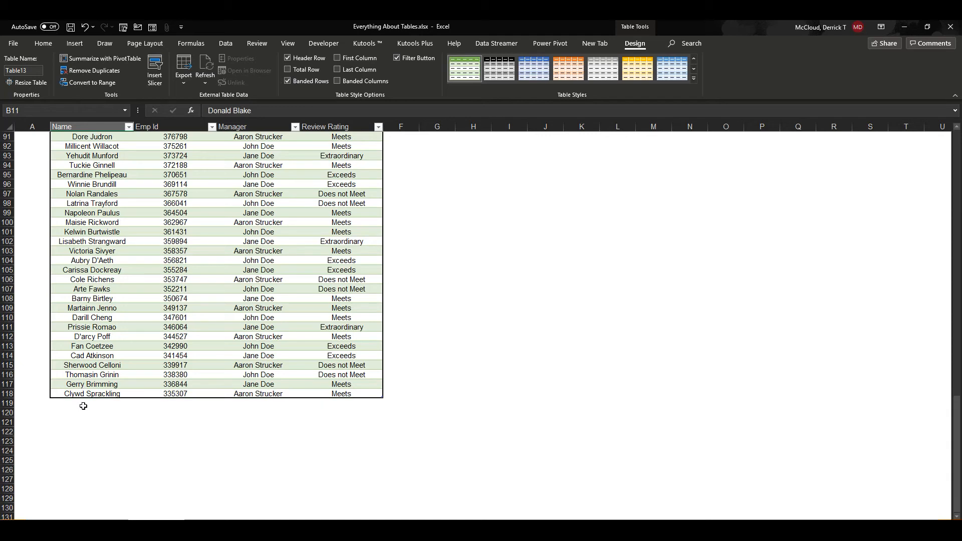
- Extend the table by one row, entering a new employee's full name in cell B119 directly below the last record
{"action": "left_click", "coordinate": [84, 403]}
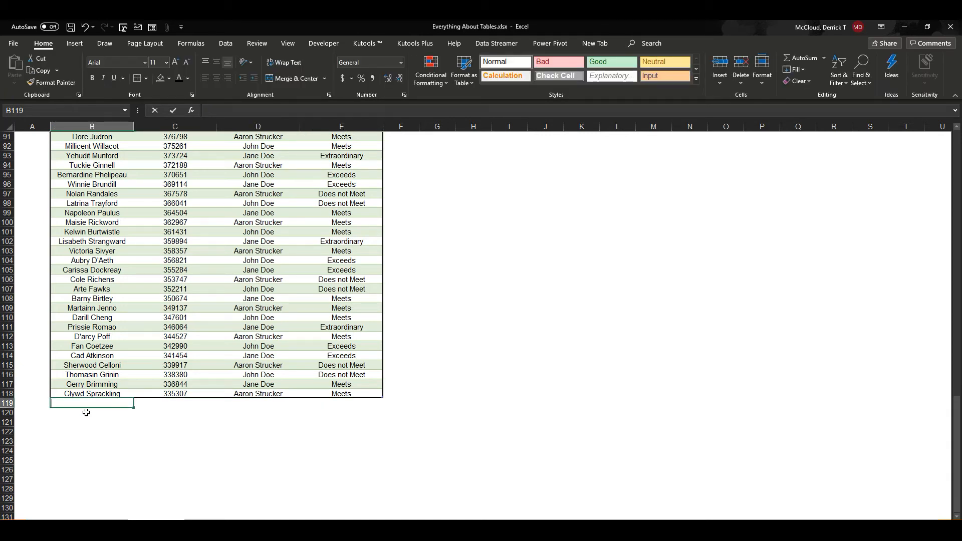
{"action": "type", "text": "Derrick McCloud"}
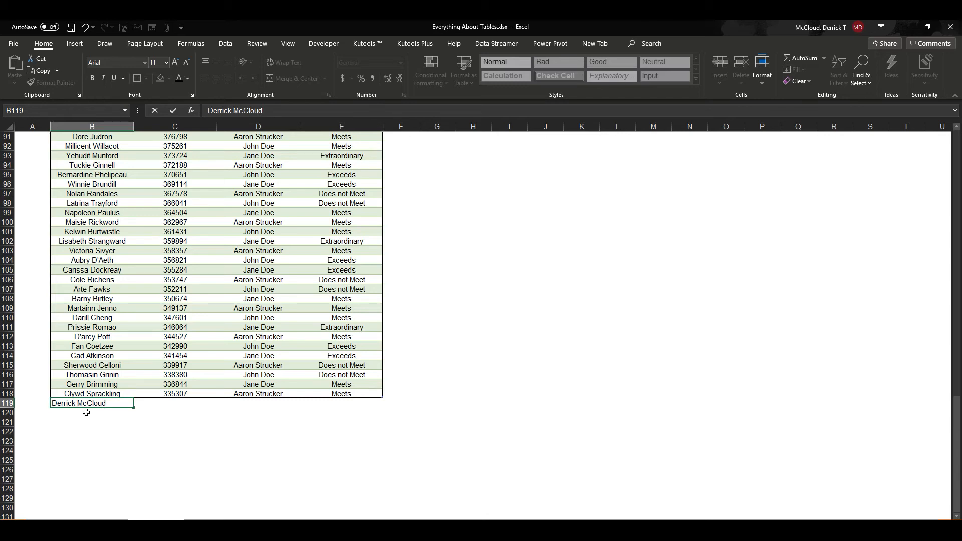
{"action": "key", "text": "Return"}
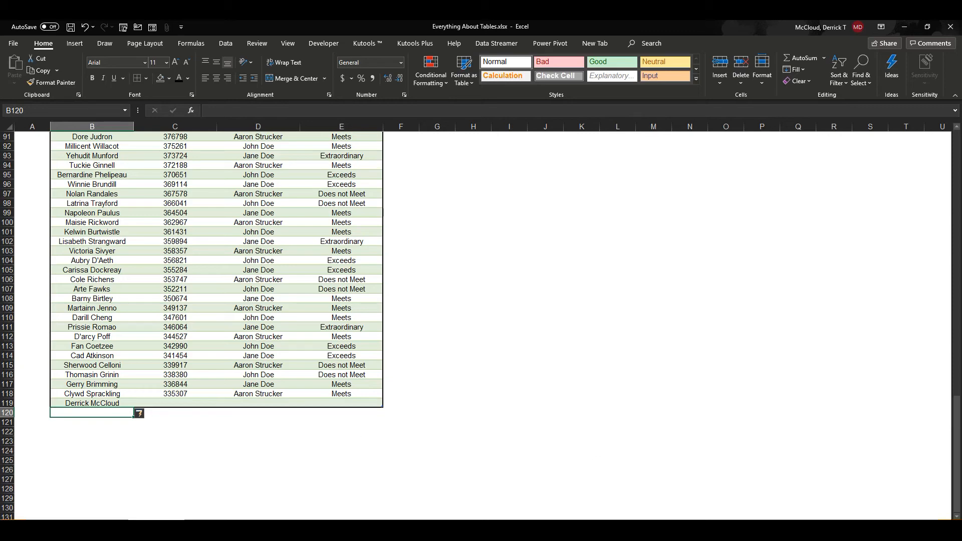
- Add a table column headed "EMP ID + 5" in F8 beside Review Rating and fit the column's width to its content
{"action": "left_click_drag", "start_coordinate": [958, 464], "coordinate": [957, 198]}
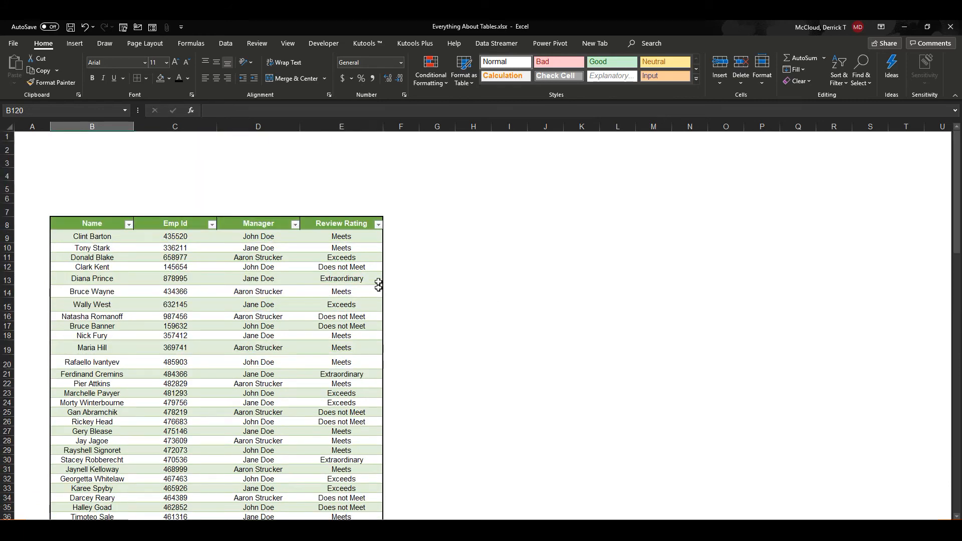
{"action": "left_click", "coordinate": [399, 224]}
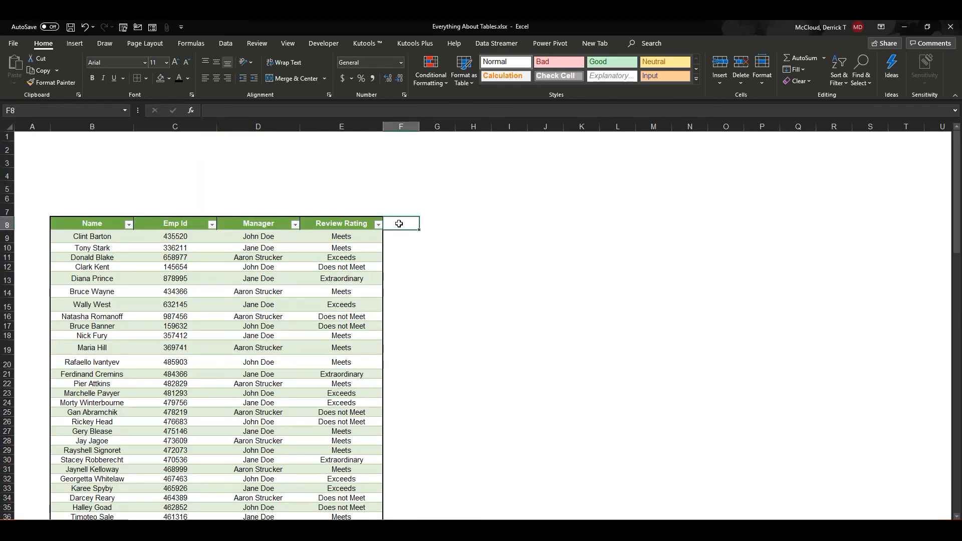
{"action": "type", "text": "E"}
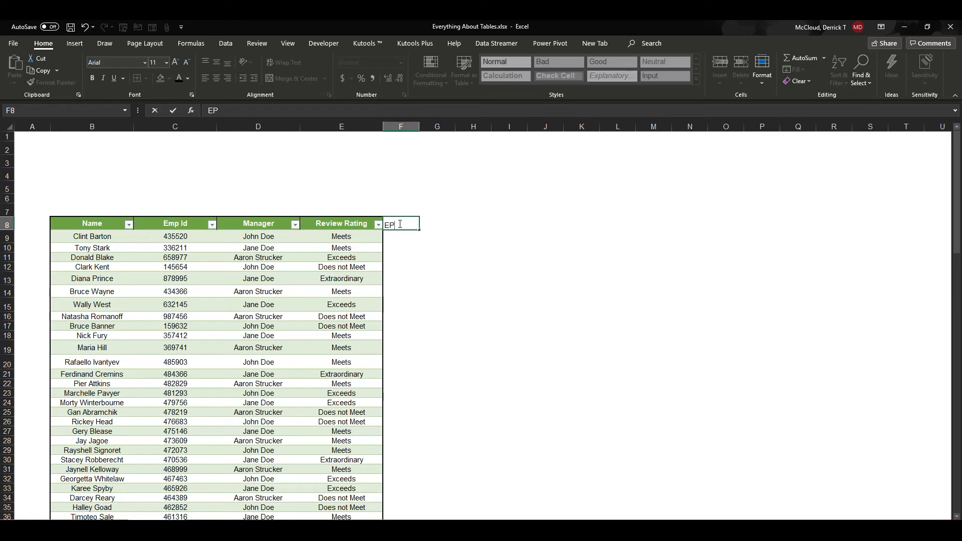
{"action": "type", "text": "MP ID + 5"}
{"action": "key", "text": "Return"}
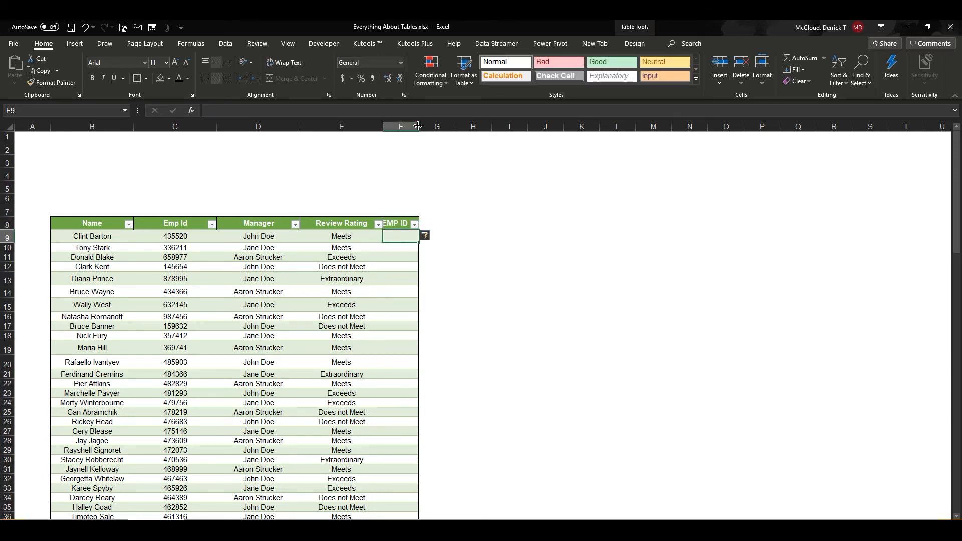
{"action": "double_click", "coordinate": [418, 126]}
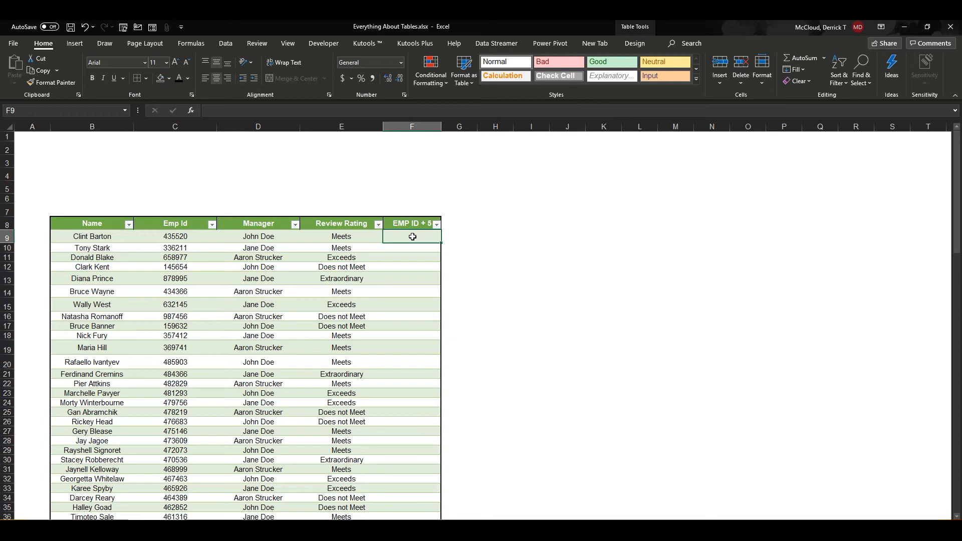
- Fill the EMP ID + 5 column with the formula =[@[Emp Id]]+5, entered in F9
{"action": "type", "text": "="}
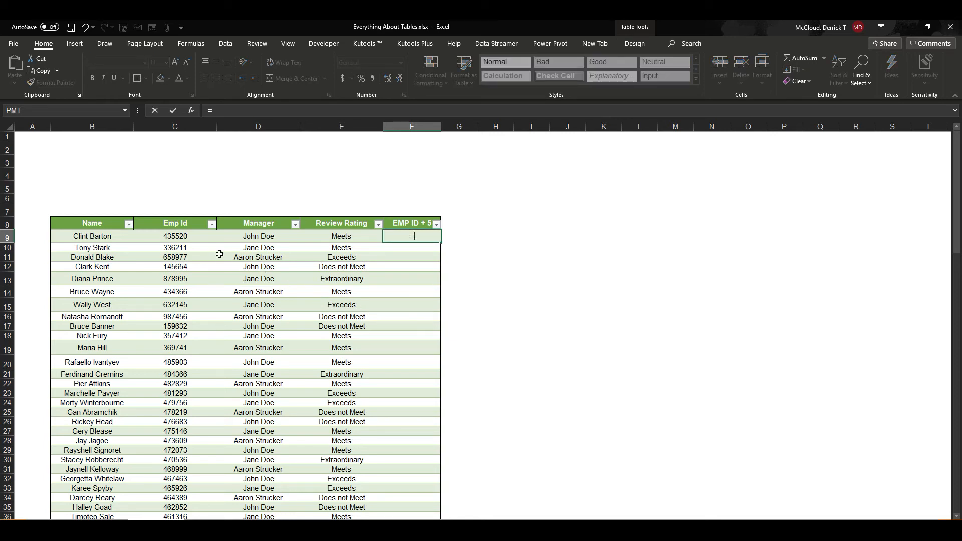
{"action": "left_click", "coordinate": [185, 238]}
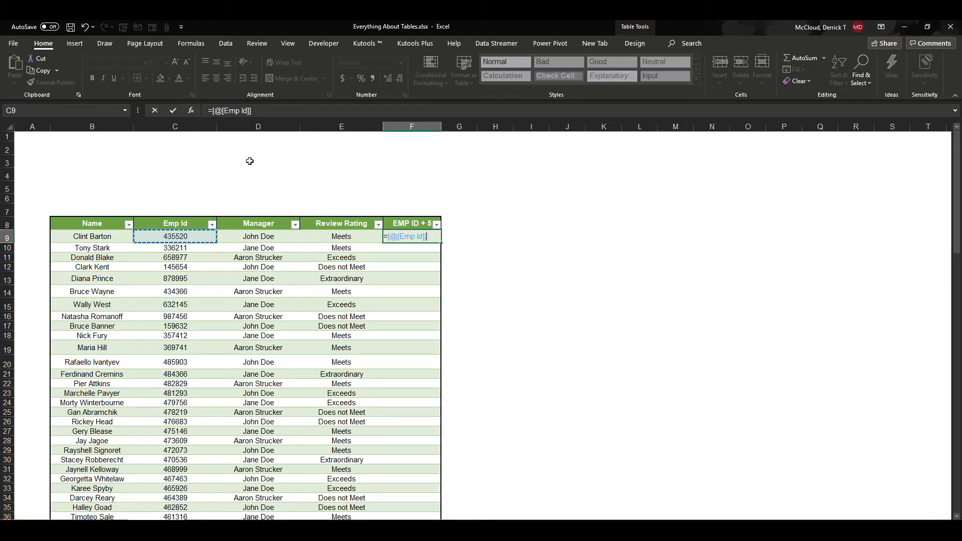
{"action": "type", "text": "+5"}
{"action": "key", "text": "Return"}
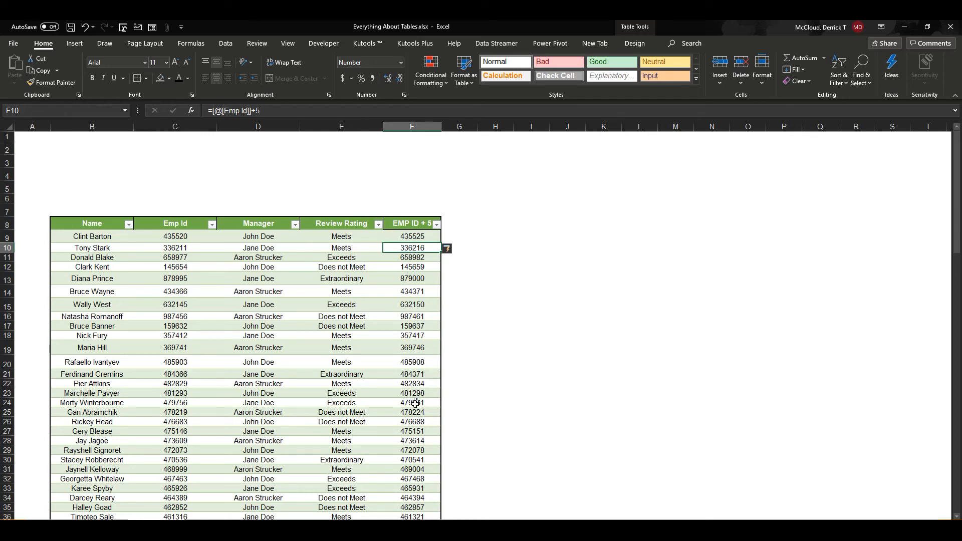
- Add another table column headed "EMP ID +10" in G8, beside the EMP ID + 5 column
{"action": "left_click_drag", "start_coordinate": [957, 189], "coordinate": [954, 355]}
{"action": "left_click", "coordinate": [954, 414]}
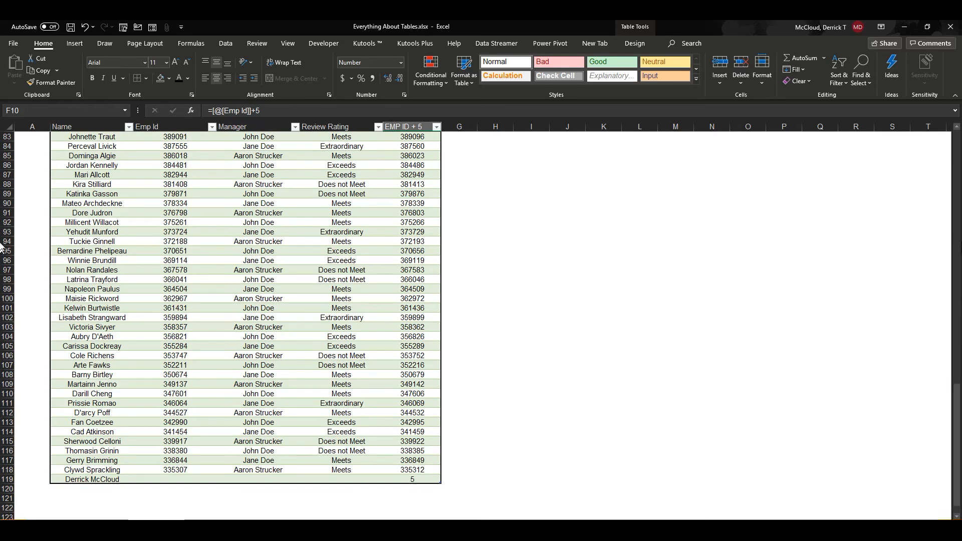
{"action": "left_click", "coordinate": [958, 153]}
{"action": "left_click", "coordinate": [958, 153]}
{"action": "left_click_drag", "start_coordinate": [958, 152], "coordinate": [957, 133]}
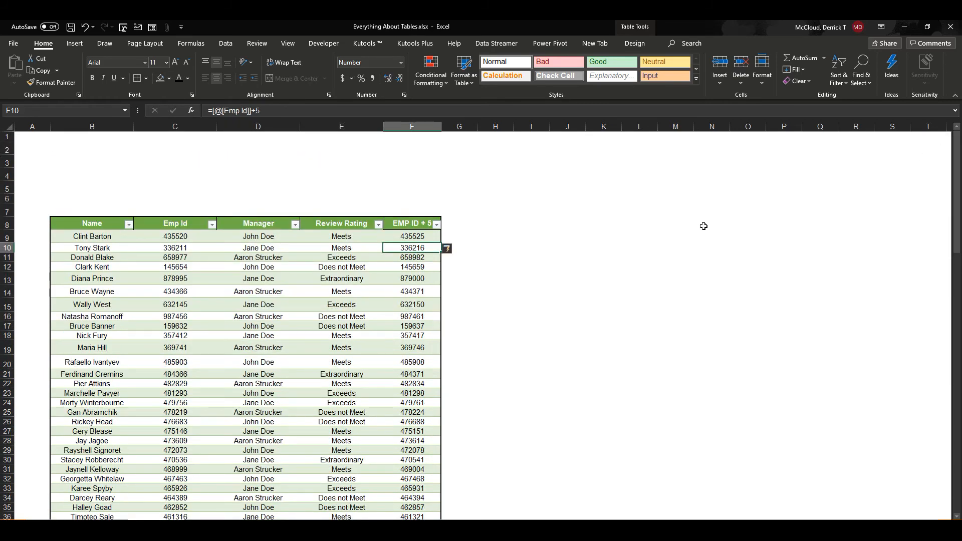
{"action": "left_click", "coordinate": [458, 222]}
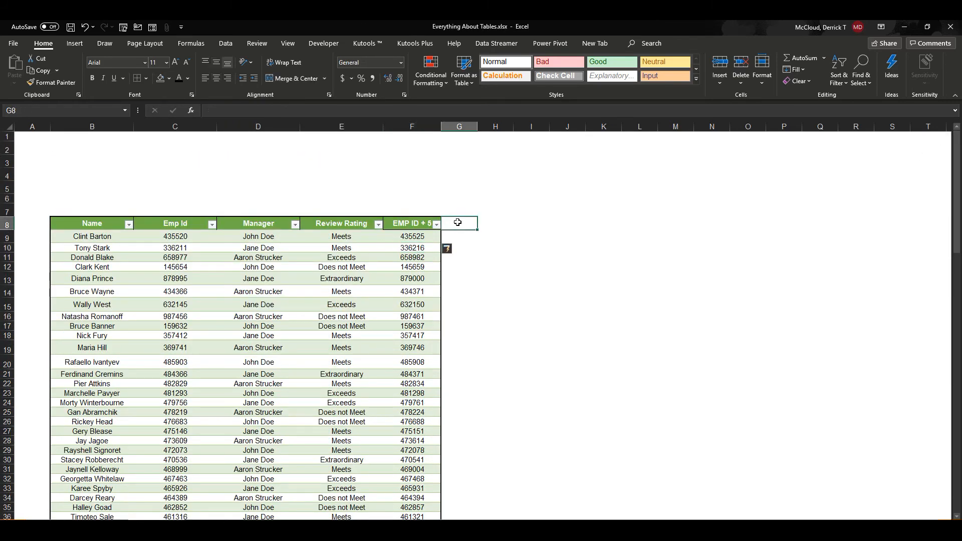
{"action": "type", "text": "EMP ID +10"}
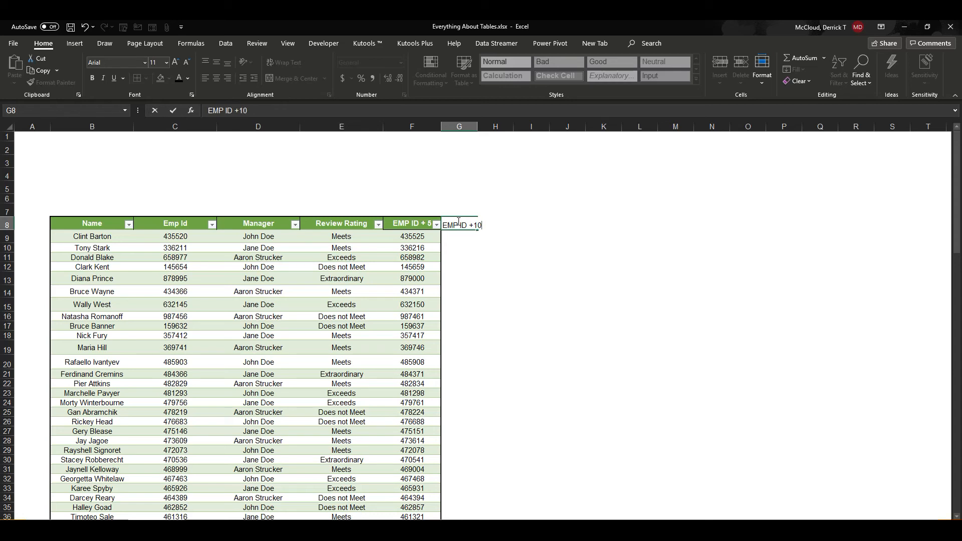
{"action": "key", "text": "Return"}
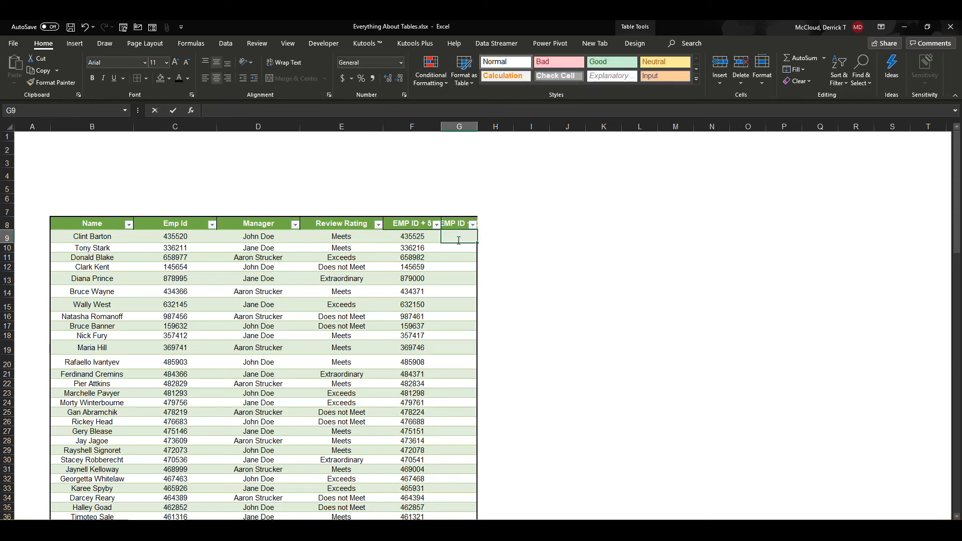
- Fill the EMP ID +10 column with the formula =[@[Emp Id]]+10 and fit its width to the header
{"action": "type", "text": "="}
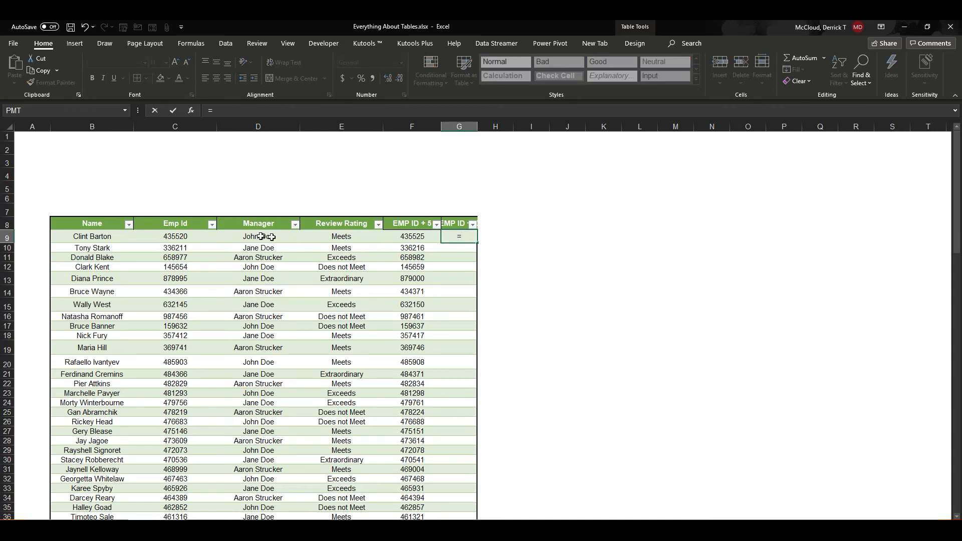
{"action": "left_click", "coordinate": [193, 240]}
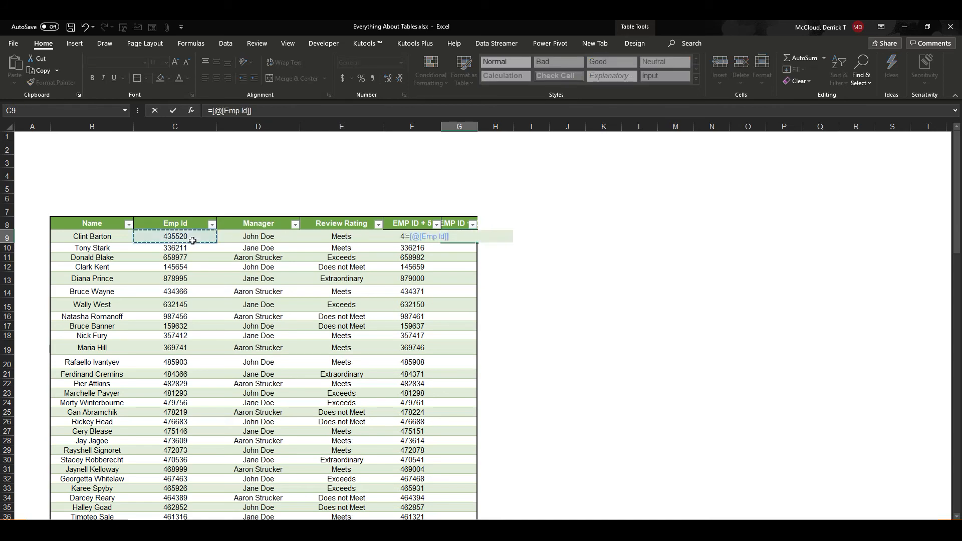
{"action": "type", "text": "+10"}
{"action": "key", "text": "Return"}
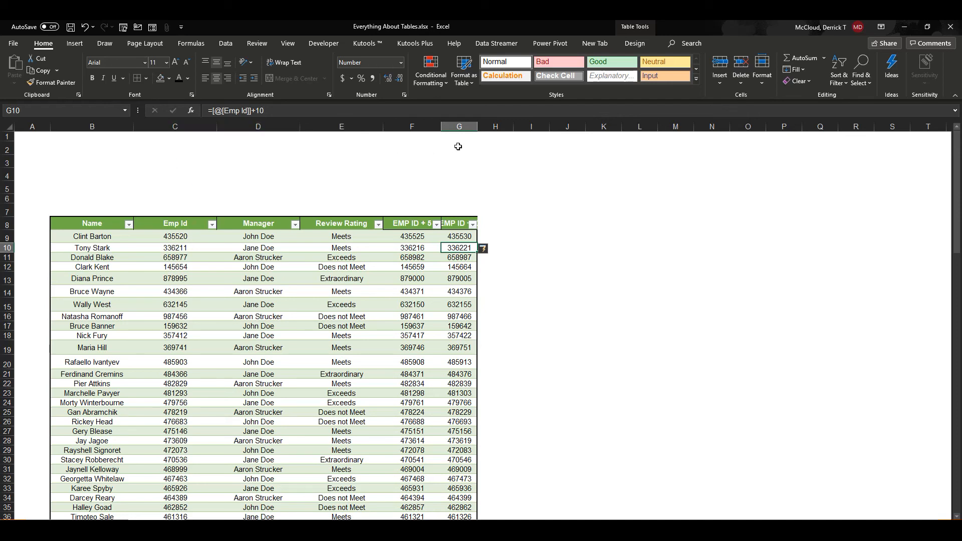
{"action": "left_click_drag", "start_coordinate": [477, 128], "coordinate": [492, 128]}
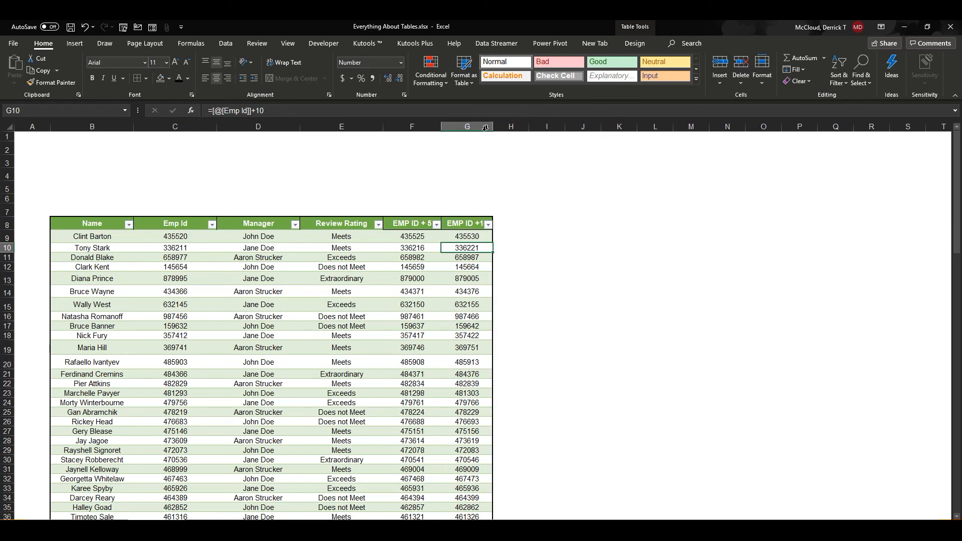
{"action": "double_click", "coordinate": [493, 128]}
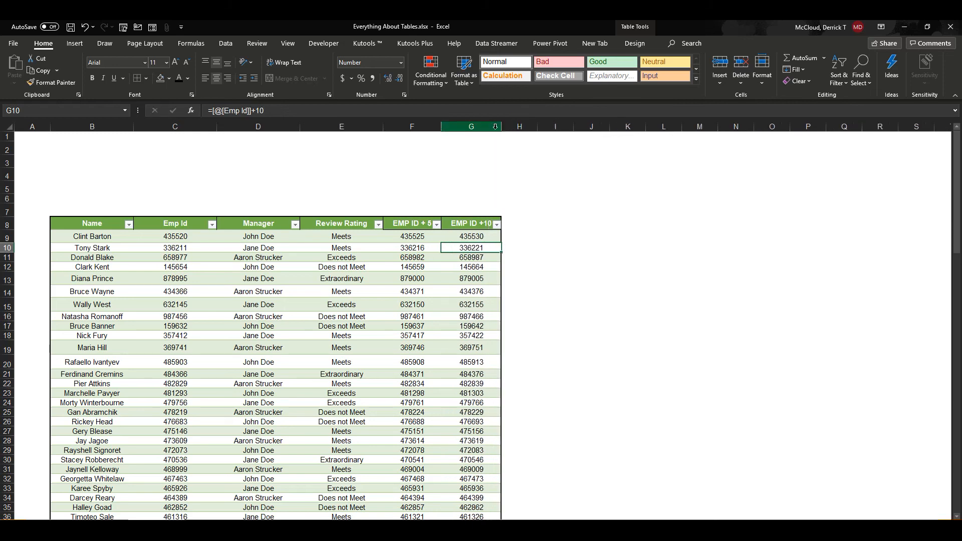